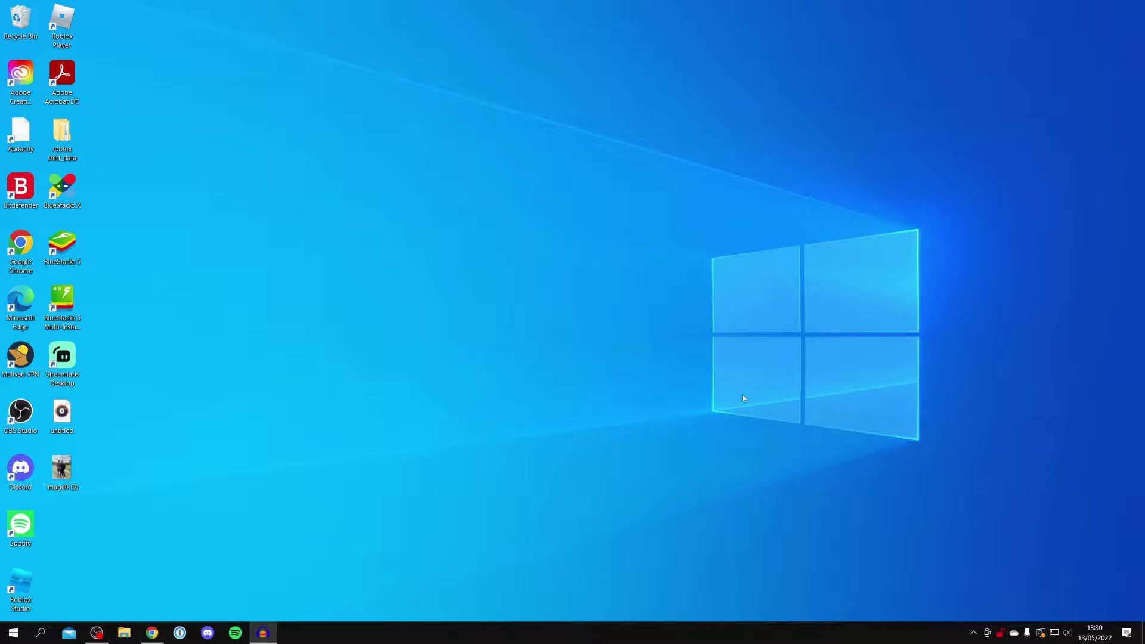
# Step: Search Google for 'planetminecraft' in Chrome
pyautogui.click(152, 632)
pyautogui.click(537, 362)
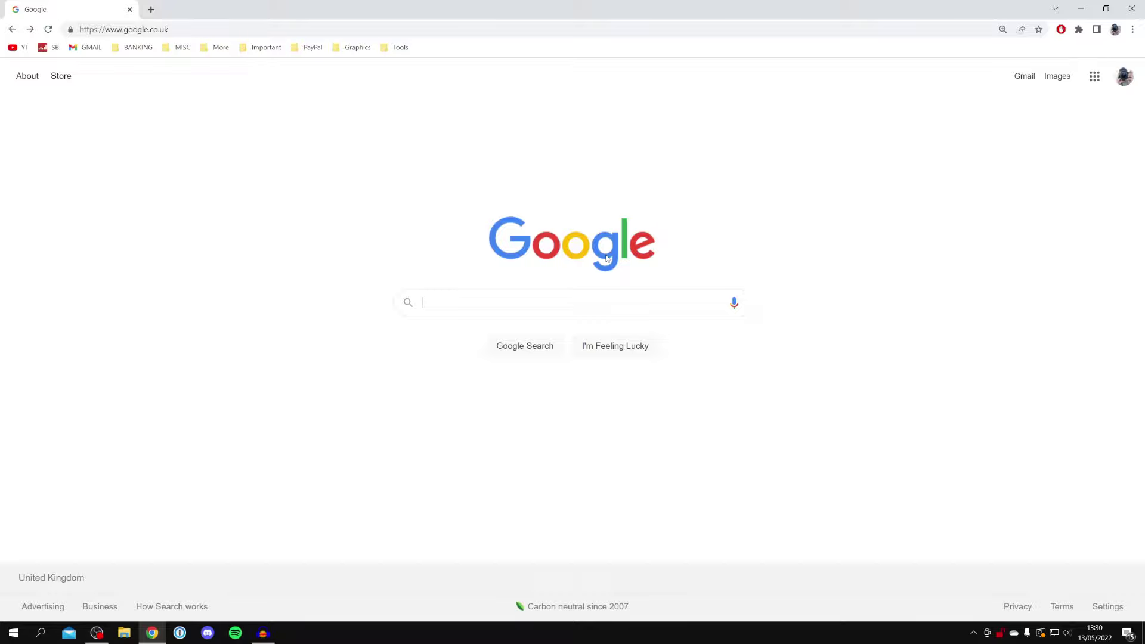
pyautogui.write('p')
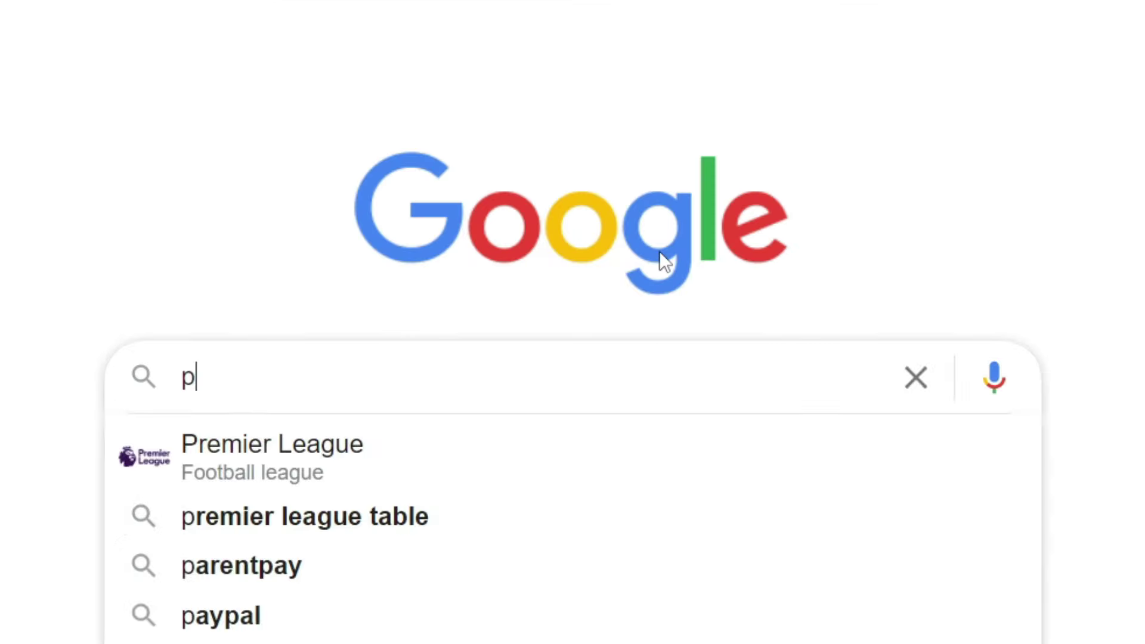
pyautogui.write('lanetminecraft')
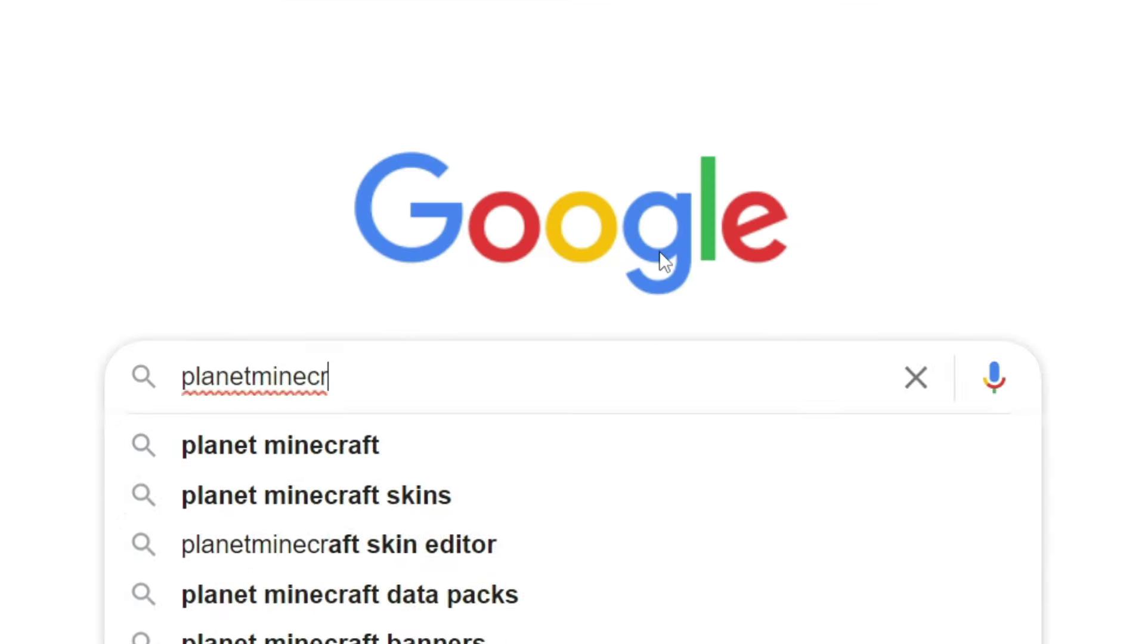
pyautogui.press('Return')
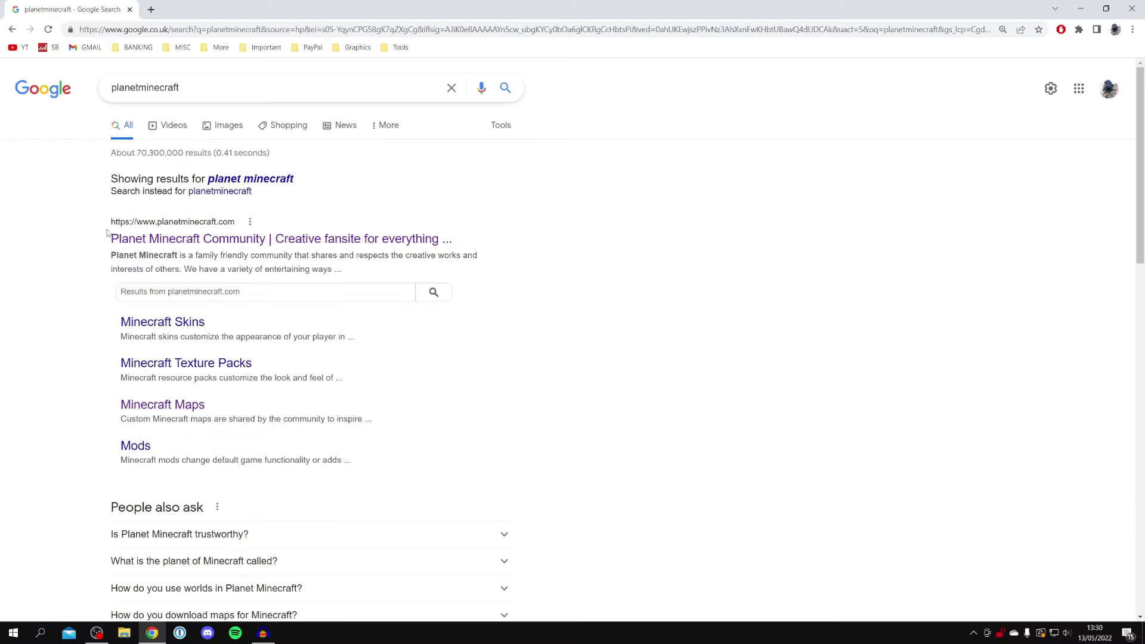
# Step: Open the Planet Minecraft site, go to its Minecraft Maps listing and browse it
pyautogui.click(217, 244)
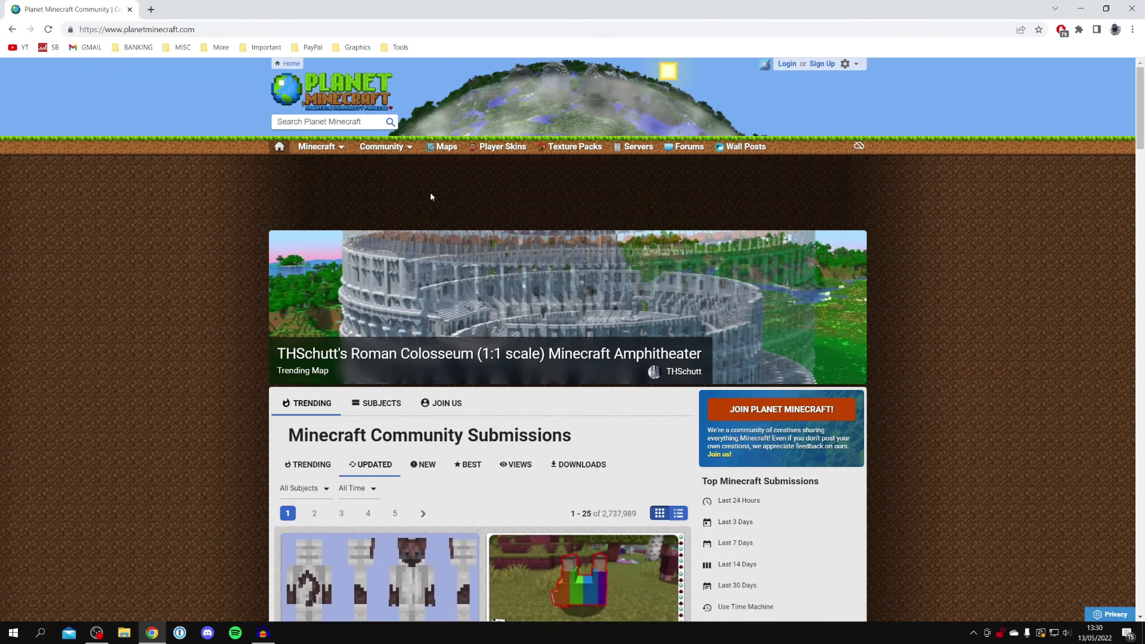
pyautogui.moveTo(312, 149)
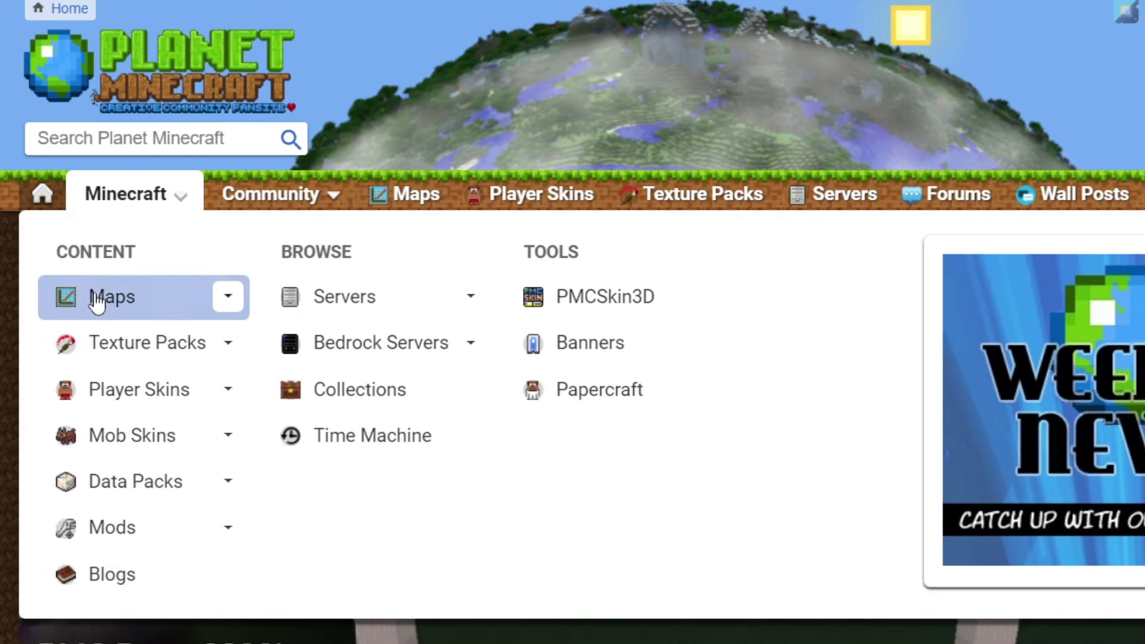
pyautogui.moveTo(97, 301)
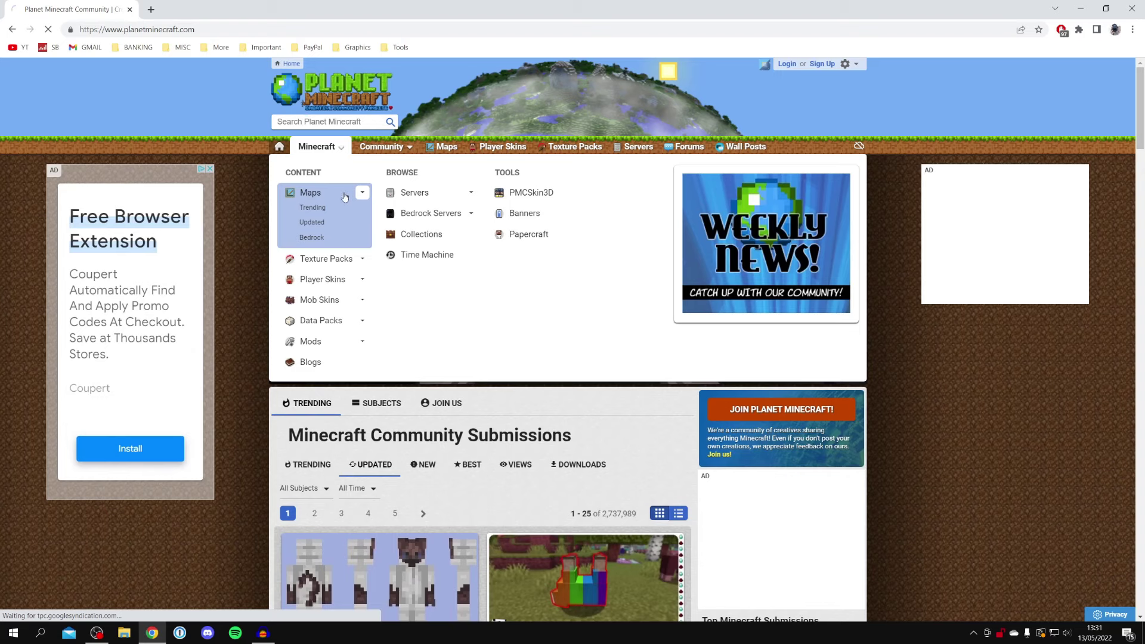
pyautogui.click(137, 301)
pyautogui.scroll(-3, 329, 226)
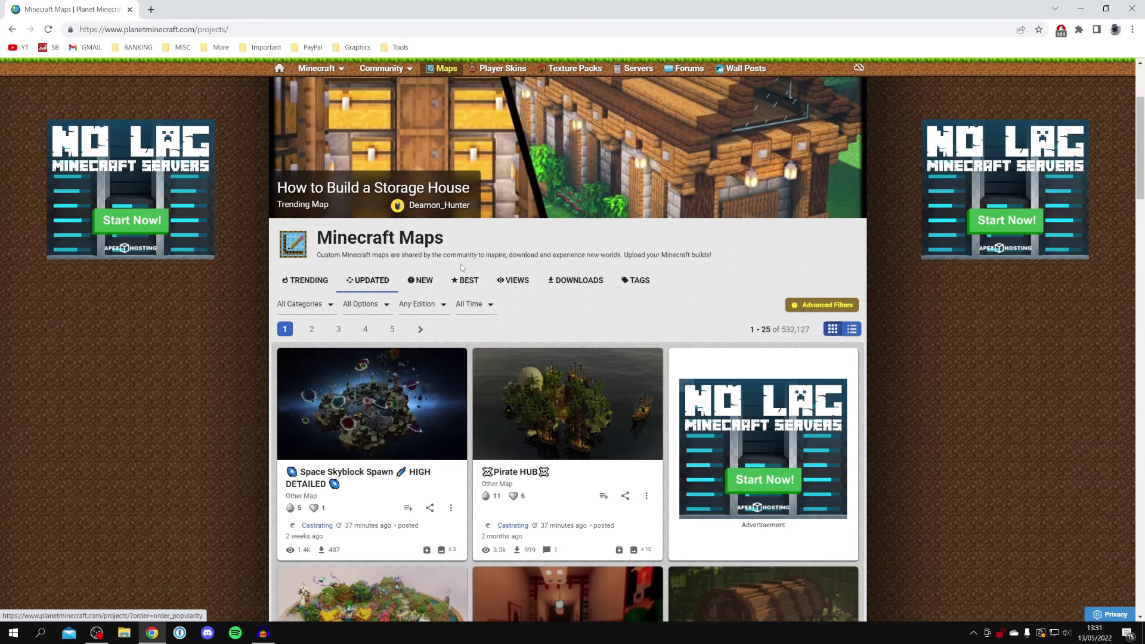
pyautogui.scroll(-2, 426, 254)
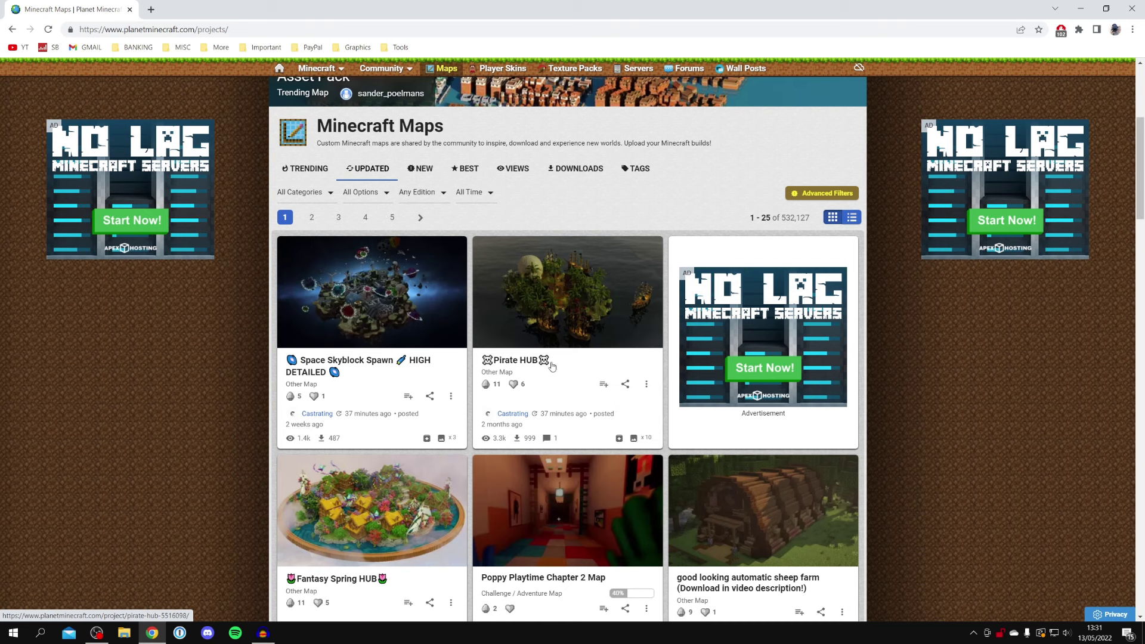
pyautogui.scroll(-1, 543, 373)
pyautogui.scroll(2, 532, 380)
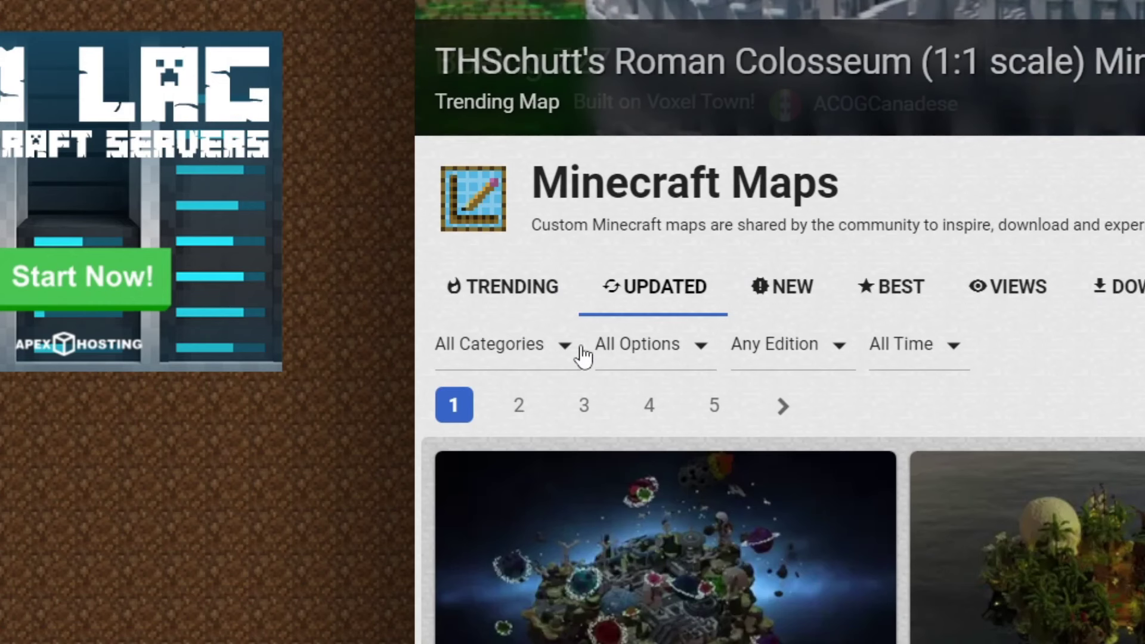
pyautogui.click(495, 343)
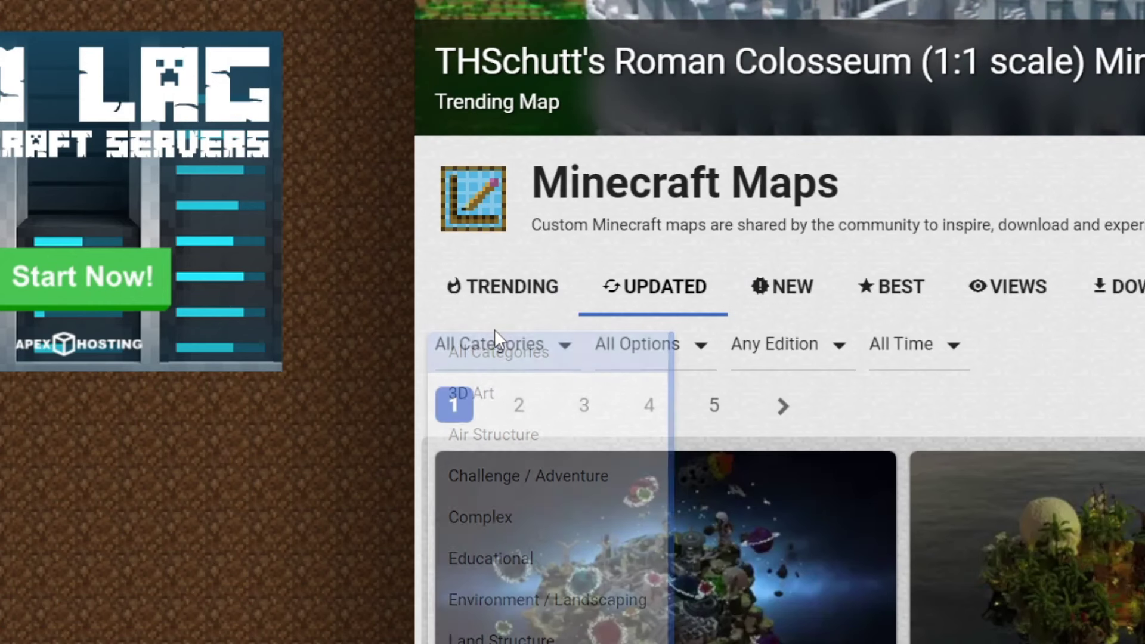
# Step: Filter the maps to the Challenge / Adventure category and scroll through the results
pyautogui.scroll(-3, 501, 351)
pyautogui.scroll(-5, 531, 575)
pyautogui.scroll(3, 549, 404)
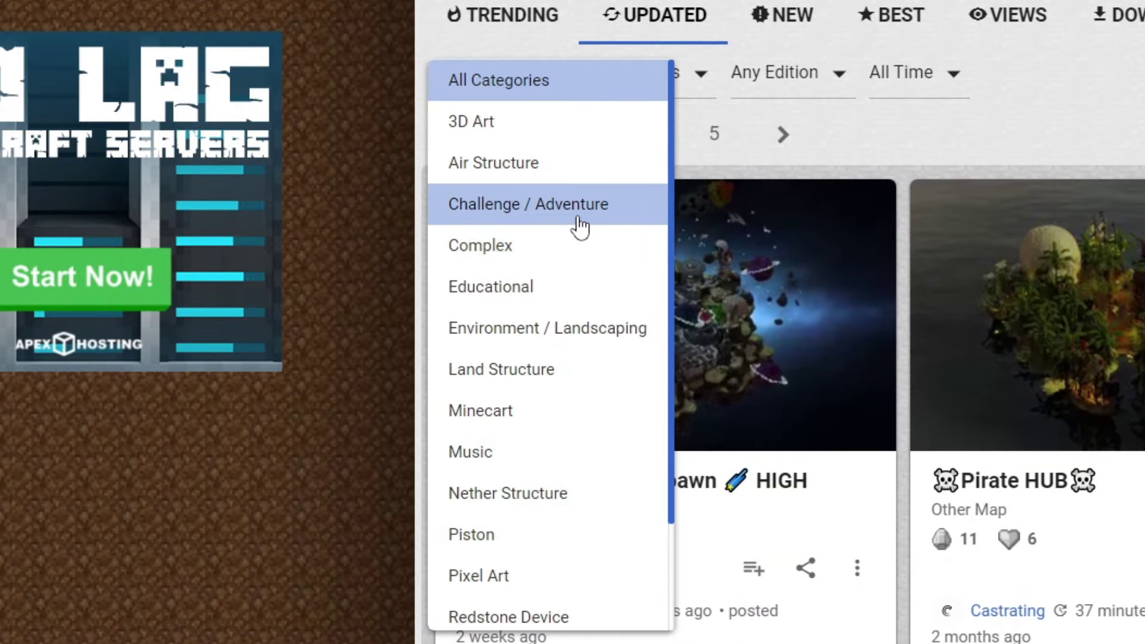
pyautogui.click(485, 217)
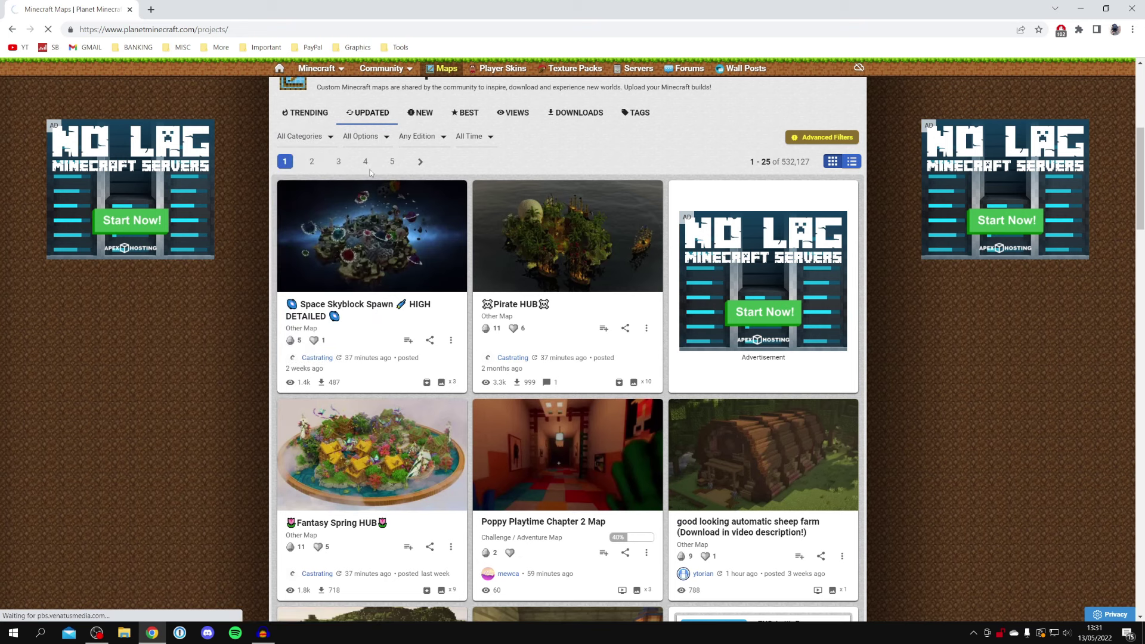
pyautogui.scroll(-7, 370, 174)
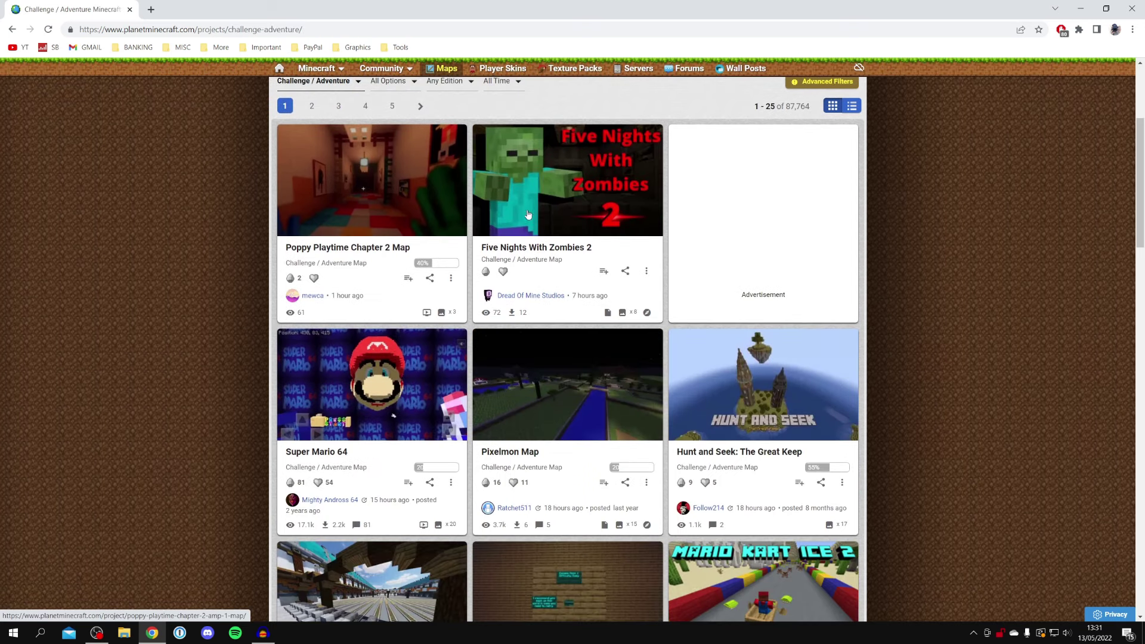
pyautogui.scroll(-5, 571, 323)
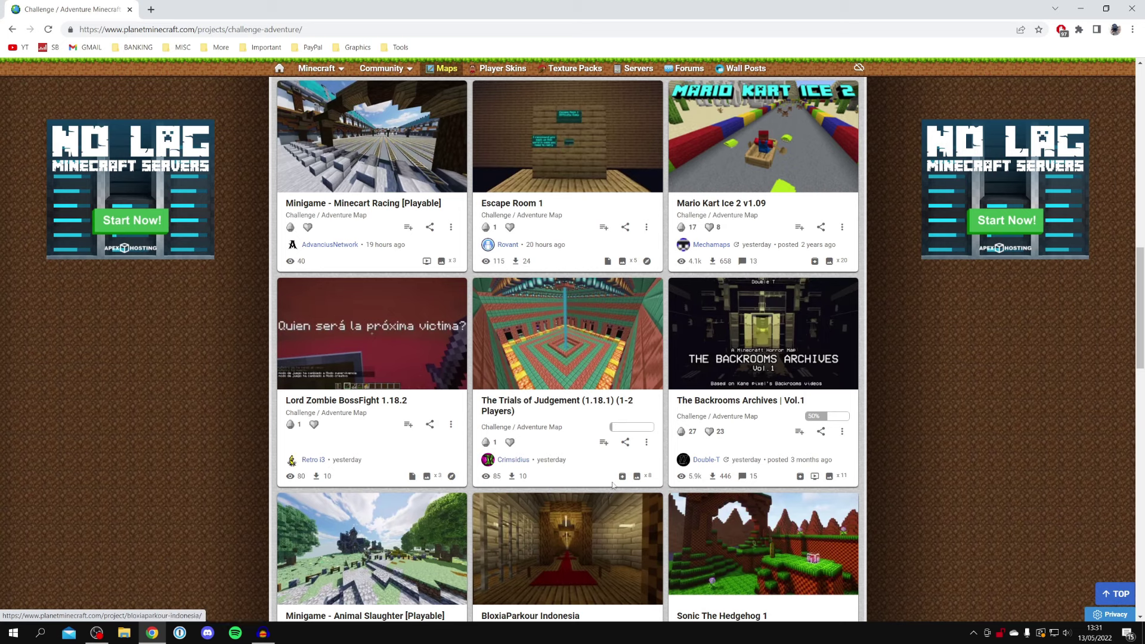
pyautogui.scroll(8, 468, 267)
pyautogui.scroll(6, 468, 267)
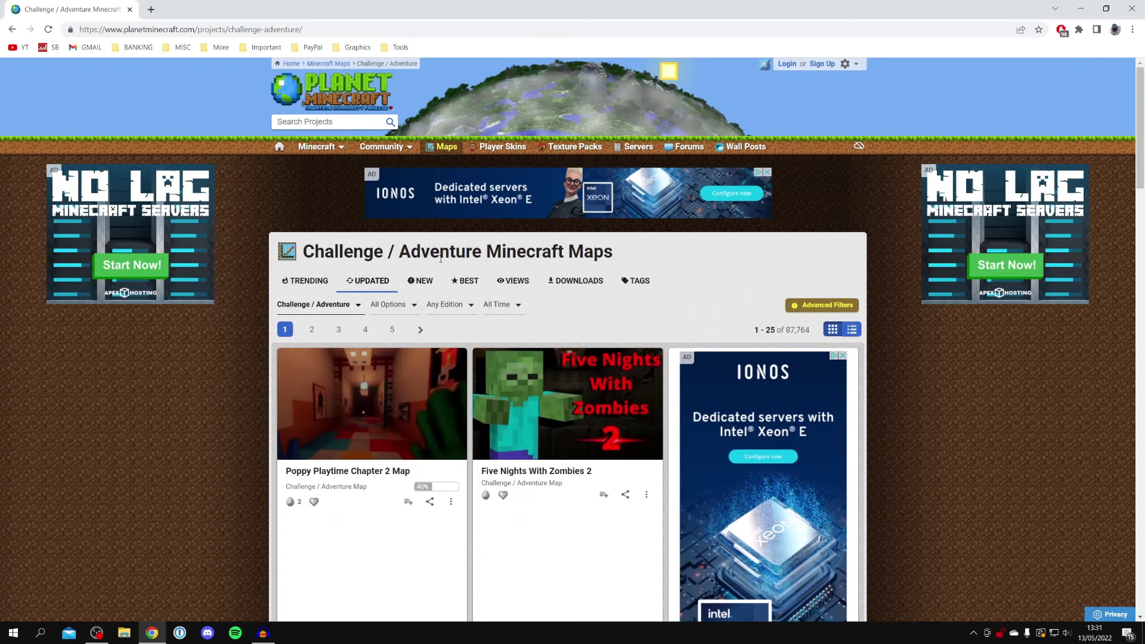
pyautogui.click(318, 305)
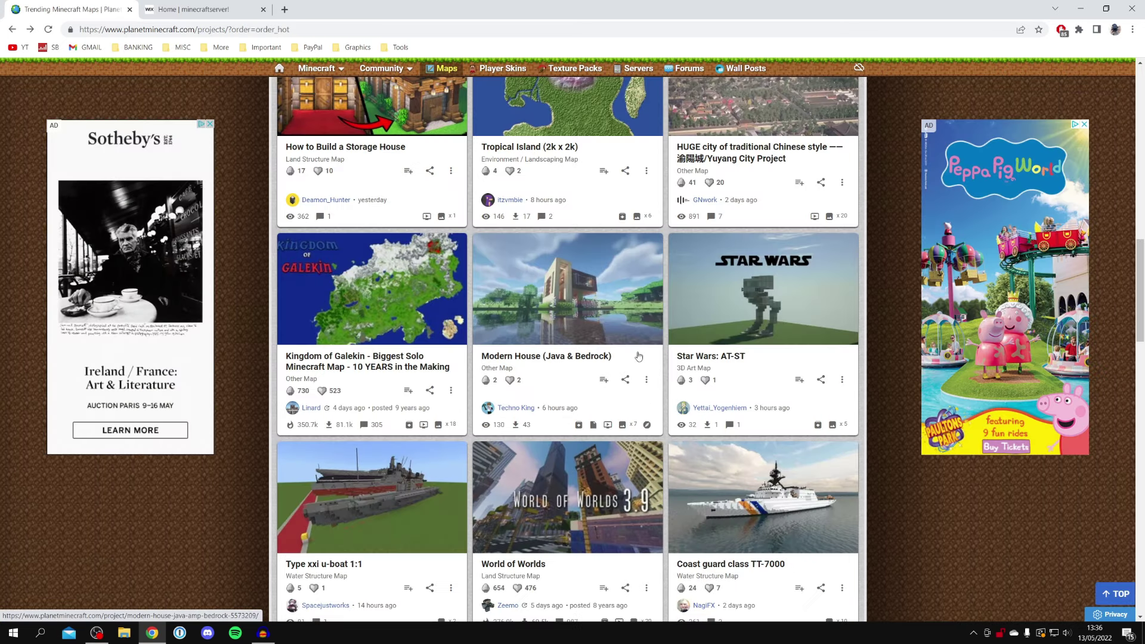
# Step: Open the Modern House (Java & Bedrock) map page and look over its download options
pyautogui.click(546, 278)
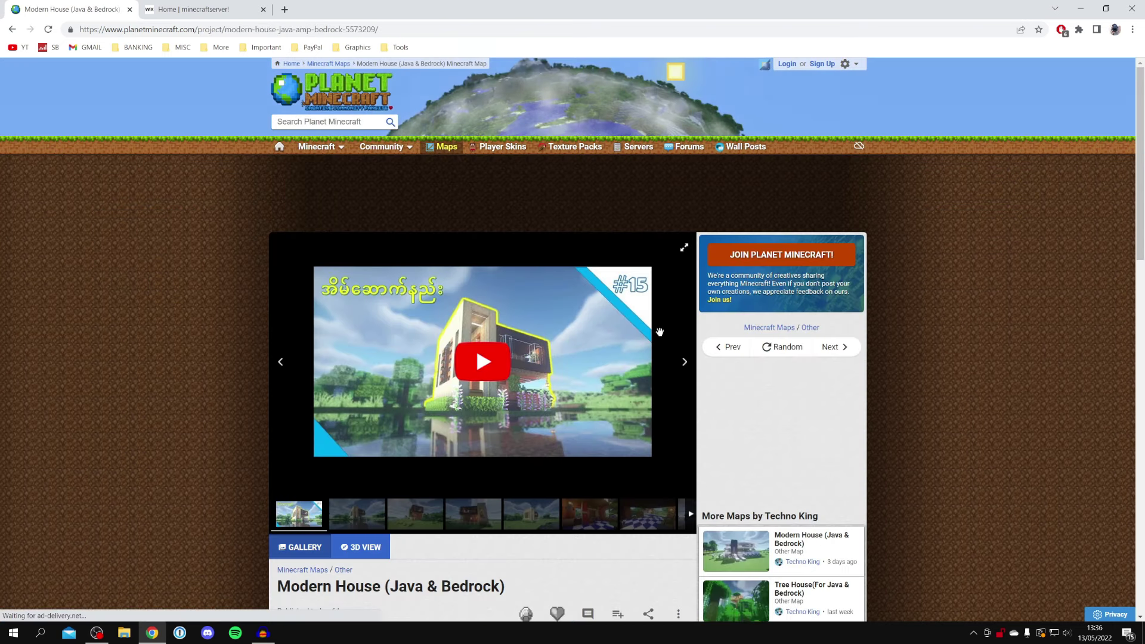
pyautogui.scroll(-5, 530, 256)
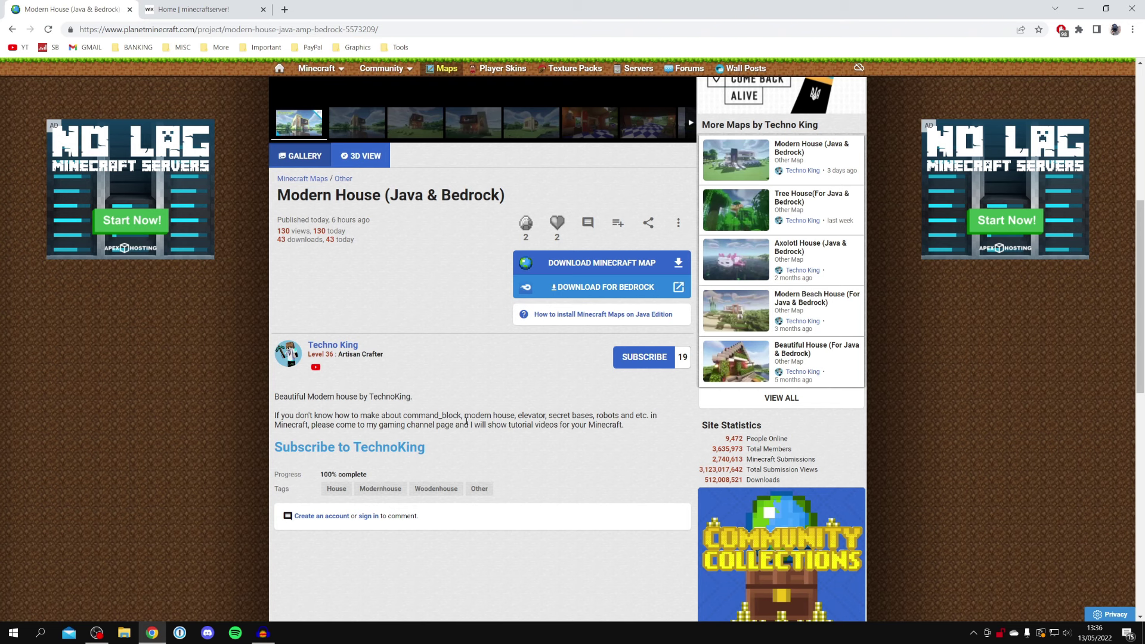
pyautogui.scroll(2, 443, 396)
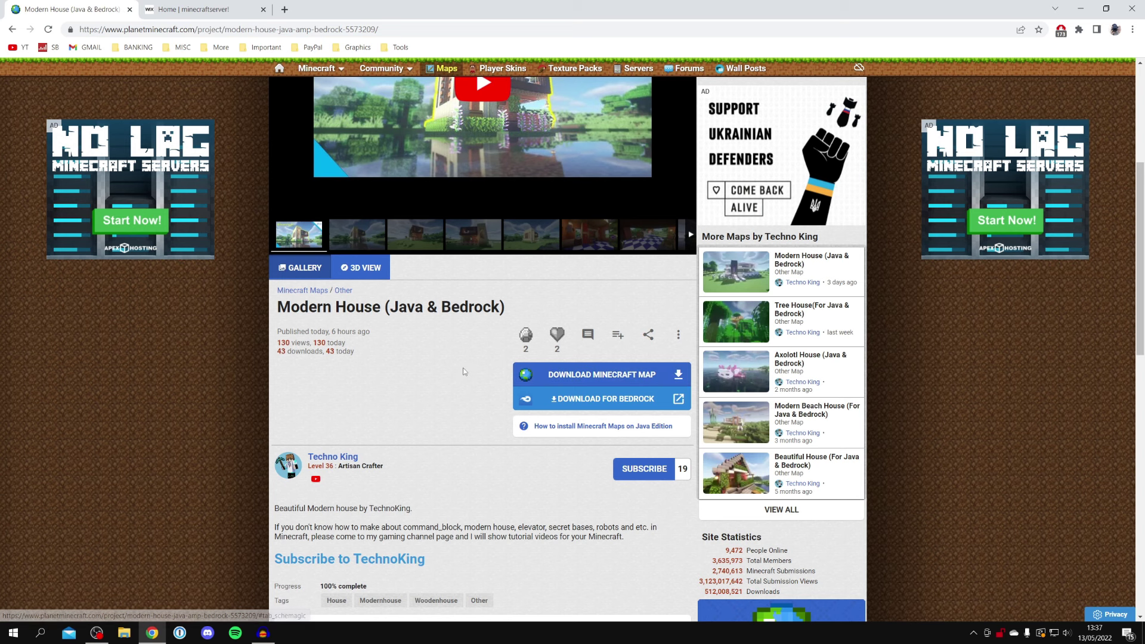
# Step: Download the Java edition Modern House map zip, copy it to the desktop, and close Chrome
pyautogui.click(535, 376)
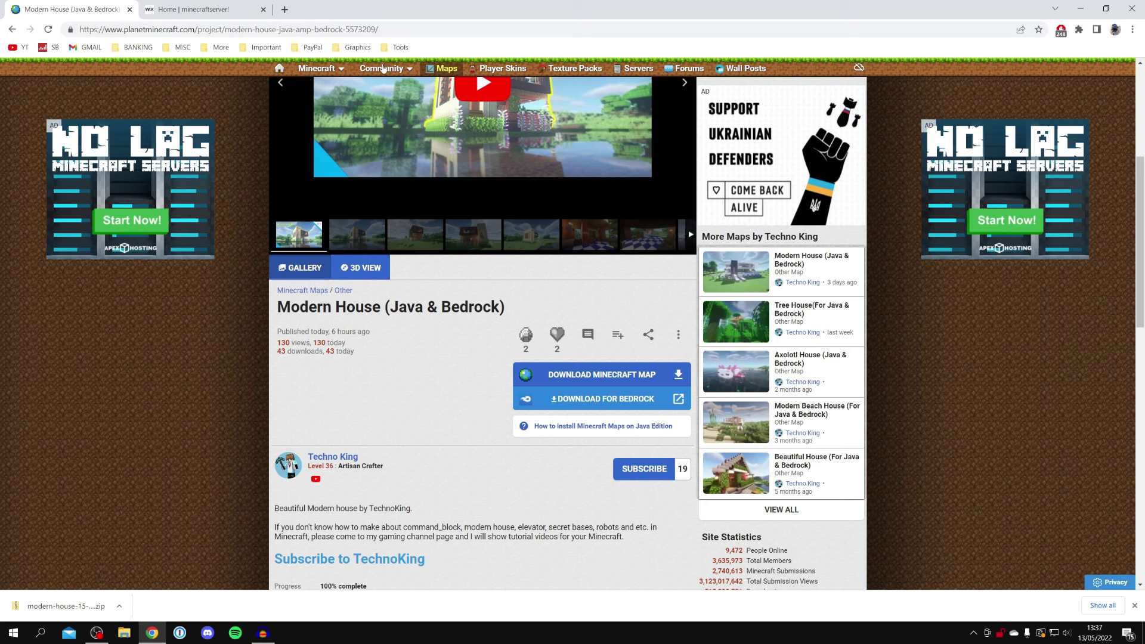
pyautogui.moveTo(424, 5); pyautogui.dragTo(599, 64)
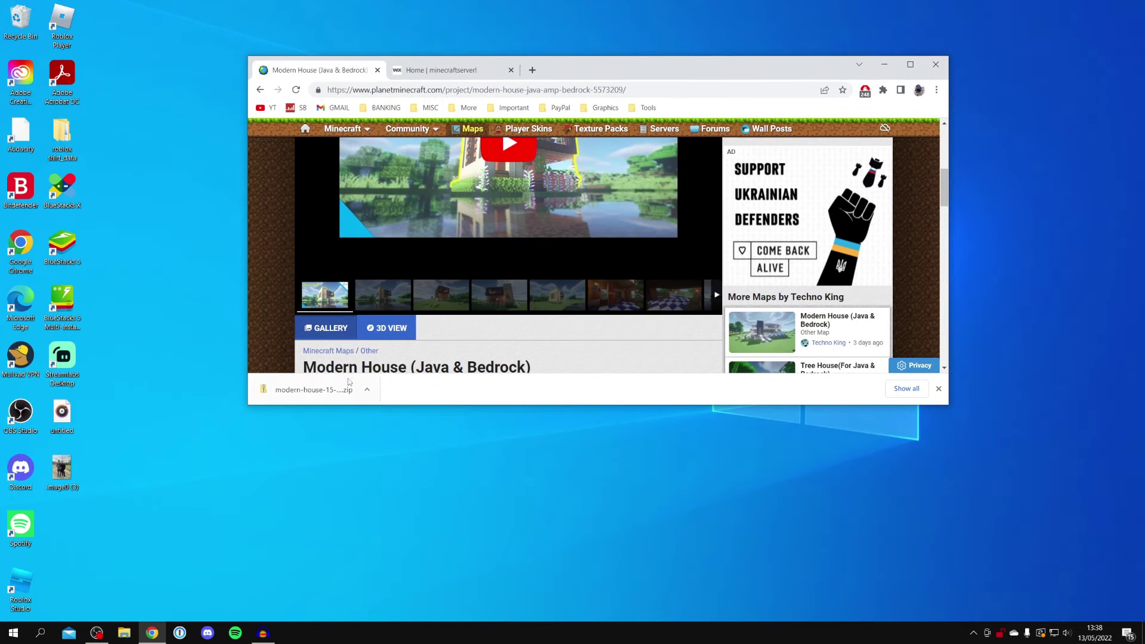
pyautogui.moveTo(306, 390); pyautogui.dragTo(172, 373)
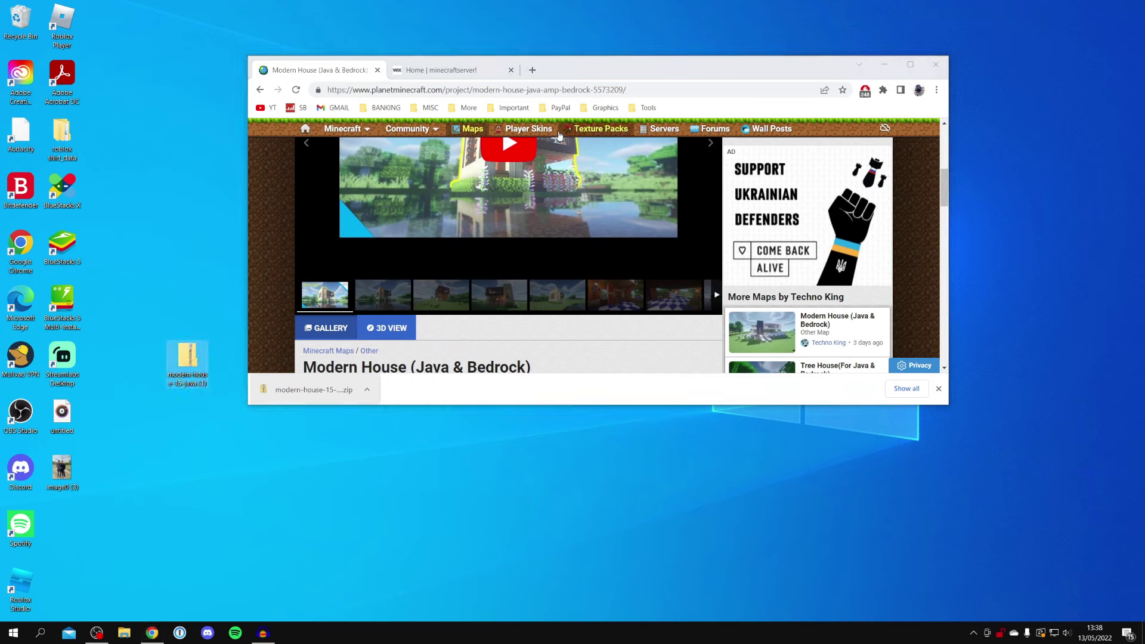
pyautogui.click(935, 64)
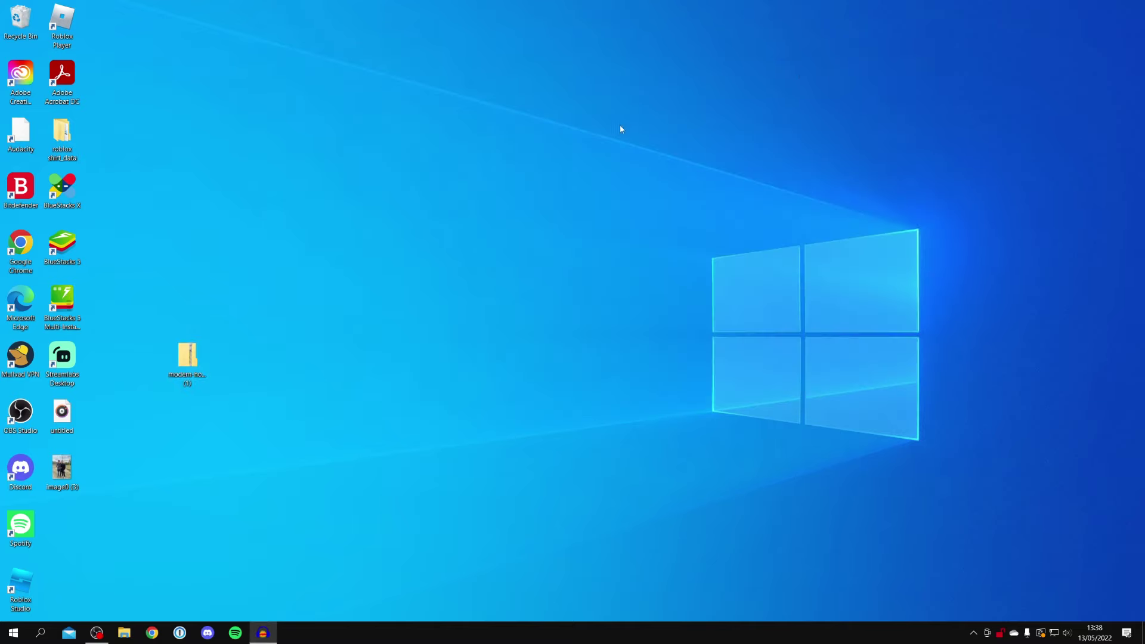
pyautogui.doubleClick(188, 375)
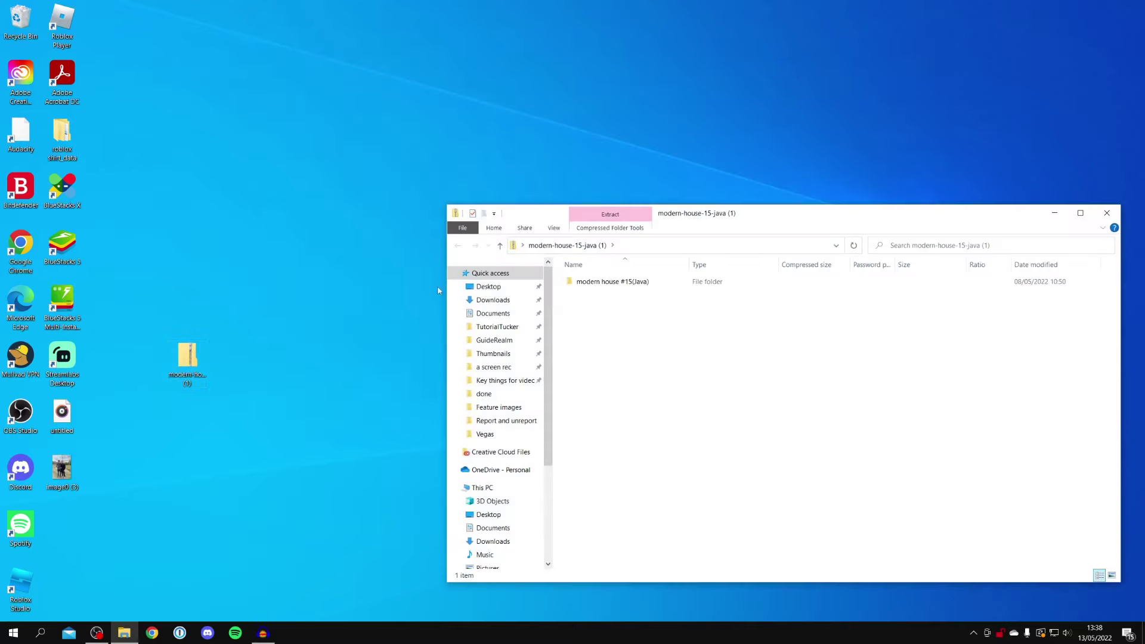
# Step: Extract the modern house #15(Java) folder from the zip onto the desktop and close the archive
pyautogui.moveTo(677, 225); pyautogui.dragTo(479, 200)
pyautogui.click(503, 259)
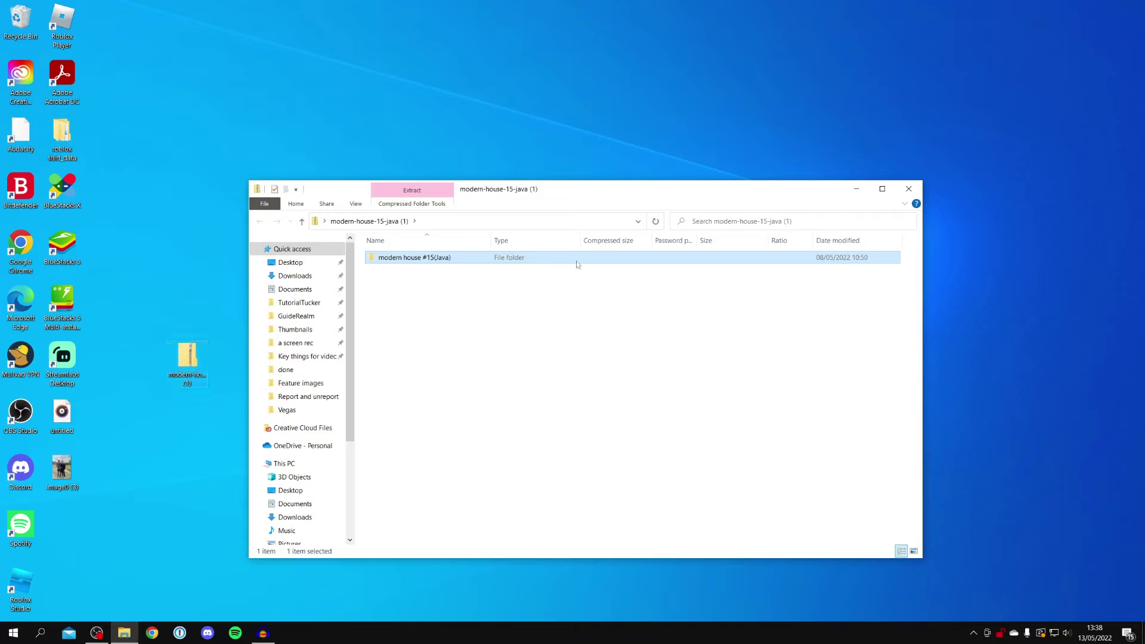
pyautogui.moveTo(551, 263); pyautogui.dragTo(208, 417)
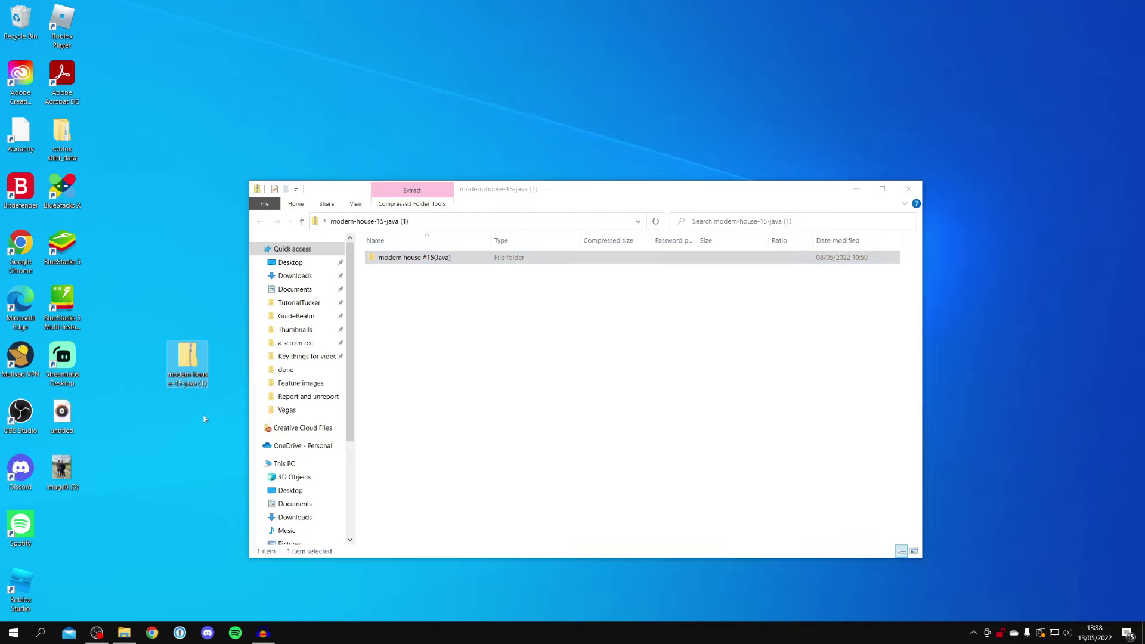
pyautogui.click(909, 190)
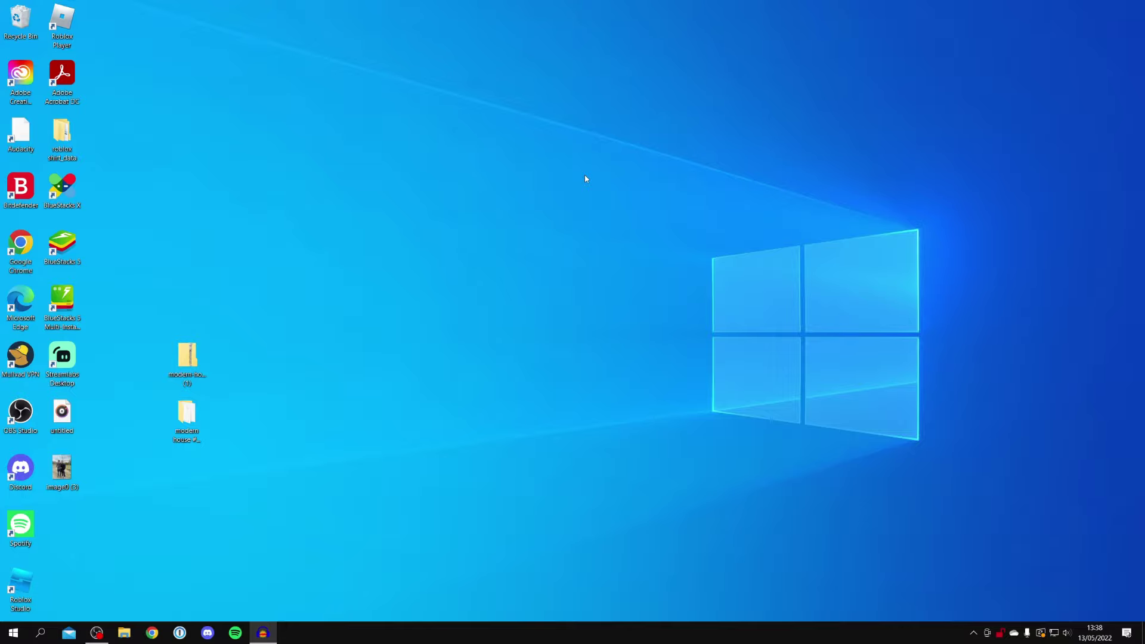
# Step: Open the .minecraft saves folder via %appdata% from the Run prompt
pyautogui.press('super+r')
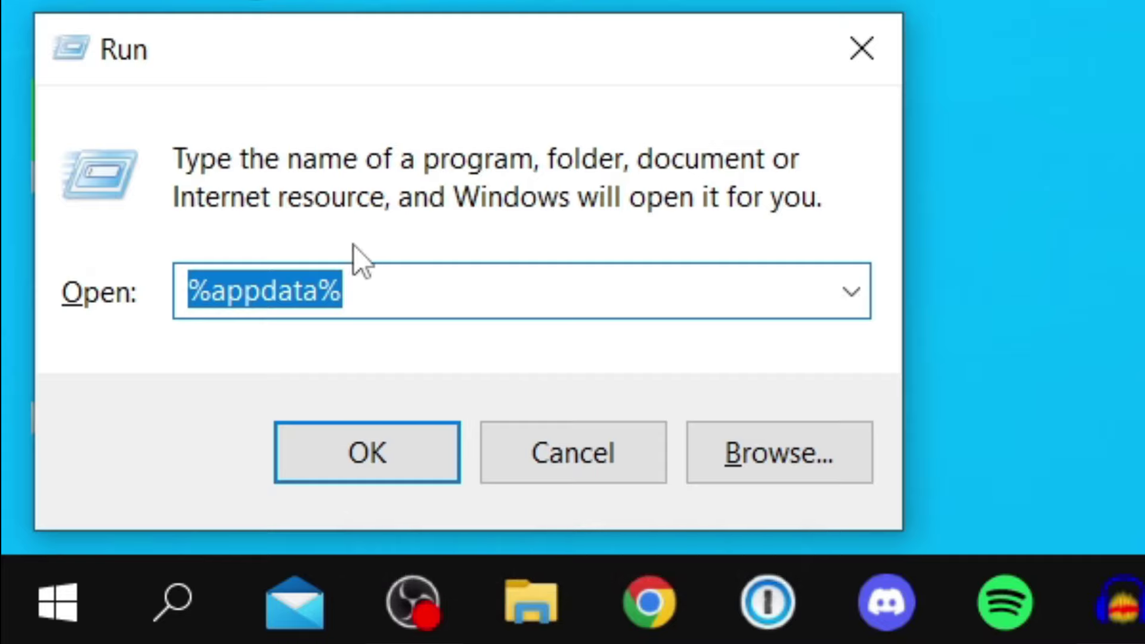
pyautogui.click(571, 278)
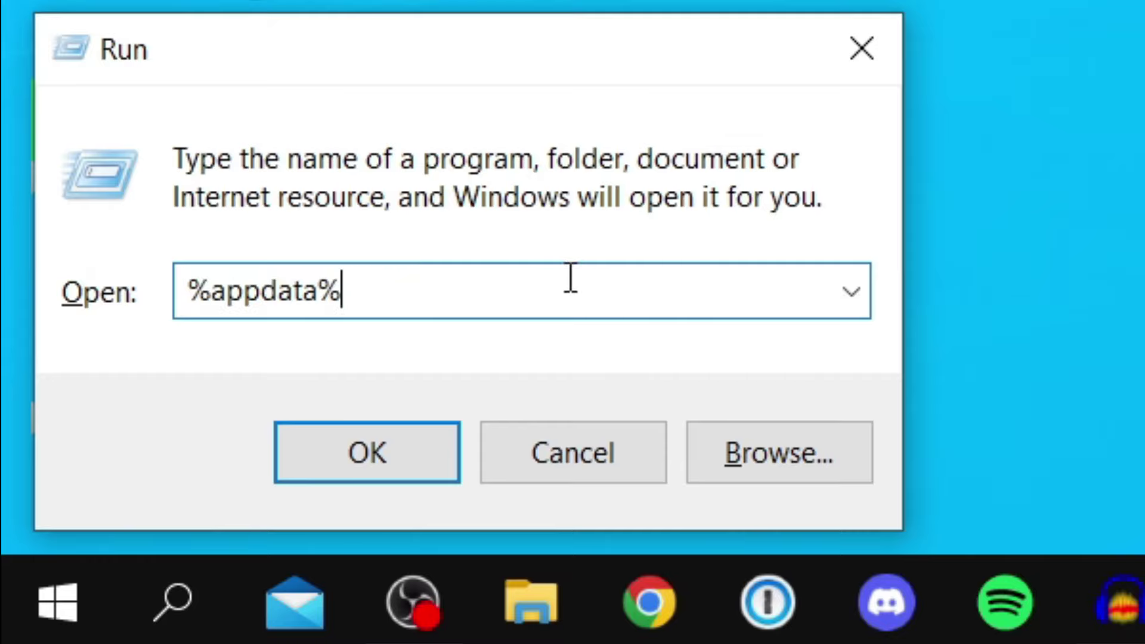
pyautogui.press('Left')
pyautogui.press('Left')
pyautogui.press('Home')
pyautogui.press('Right')
pyautogui.press('Right')
pyautogui.press('Right')
pyautogui.press('Right')
pyautogui.press('End')
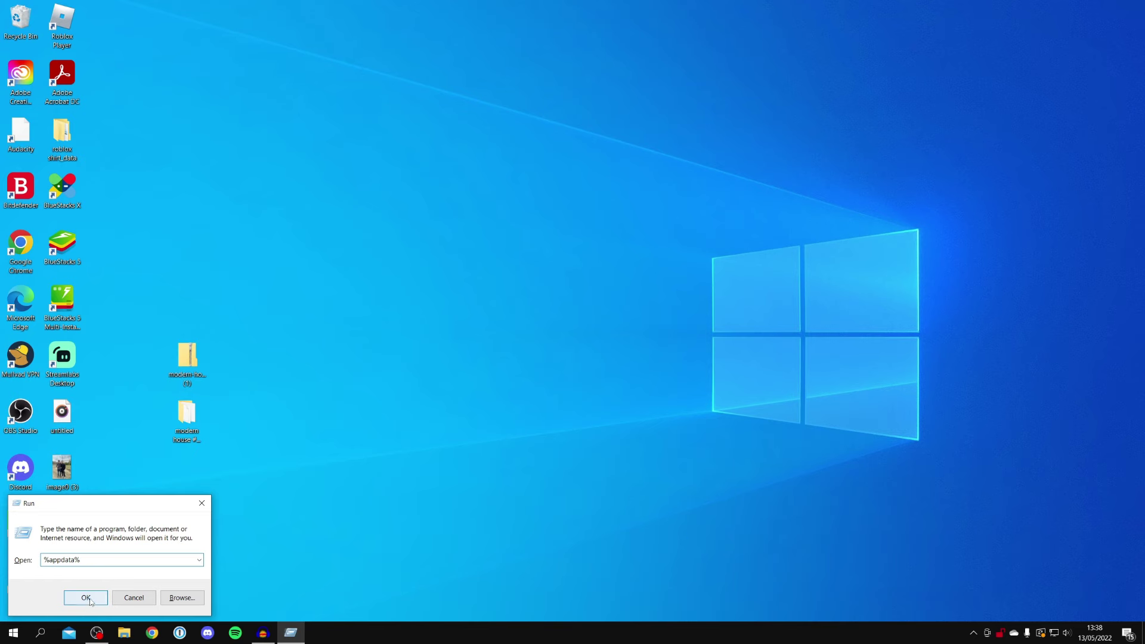
pyautogui.click(382, 430)
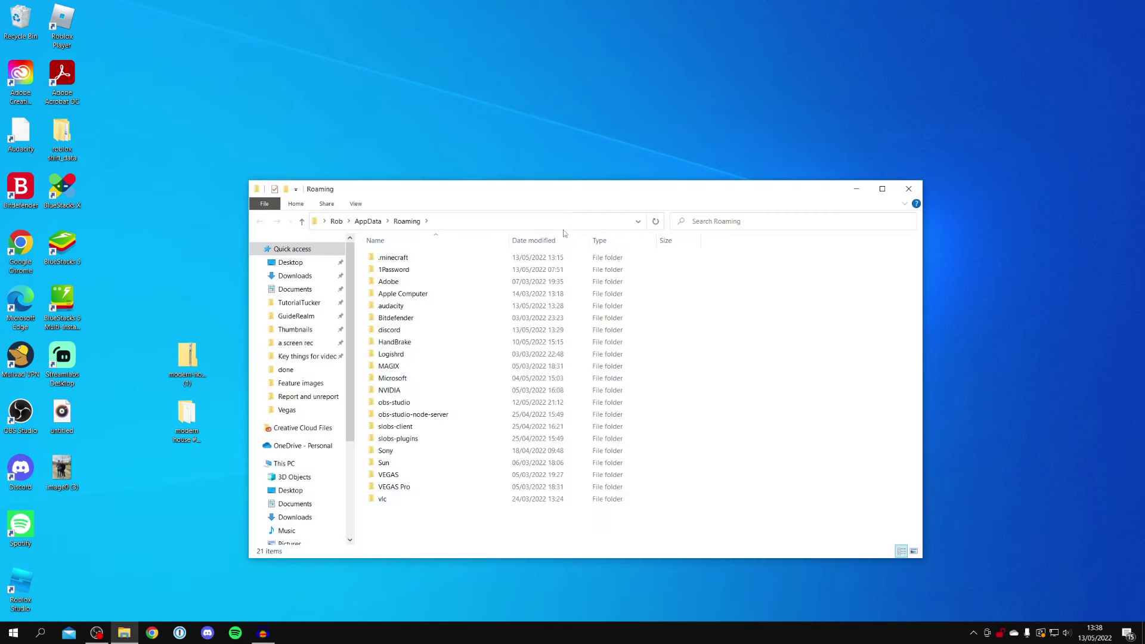
pyautogui.moveTo(468, 190); pyautogui.dragTo(463, 161)
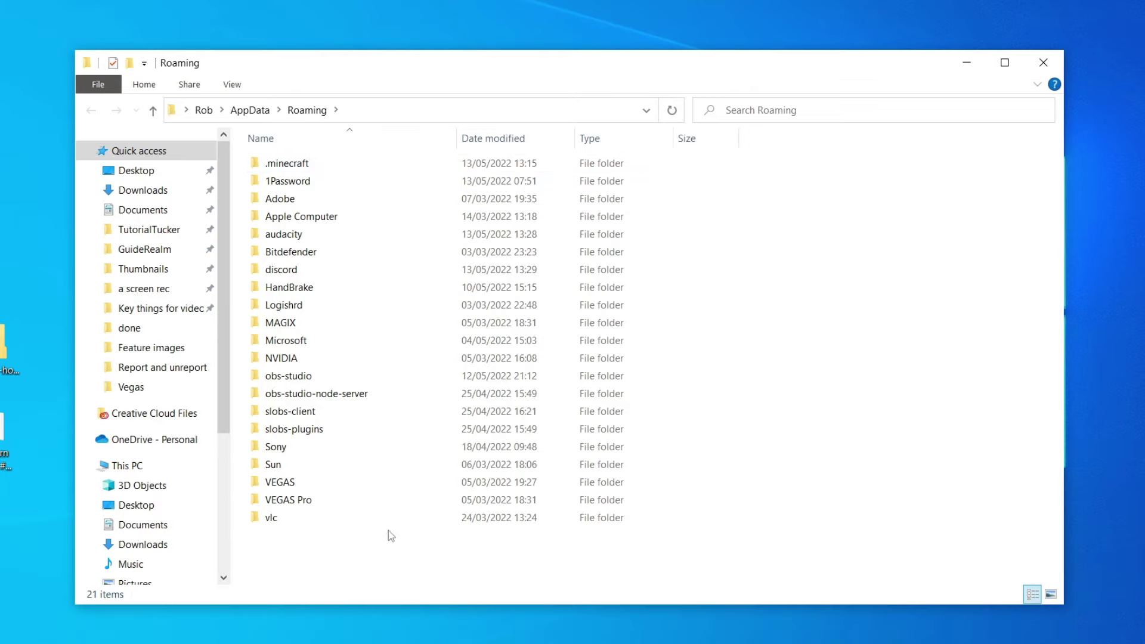
pyautogui.click(522, 167)
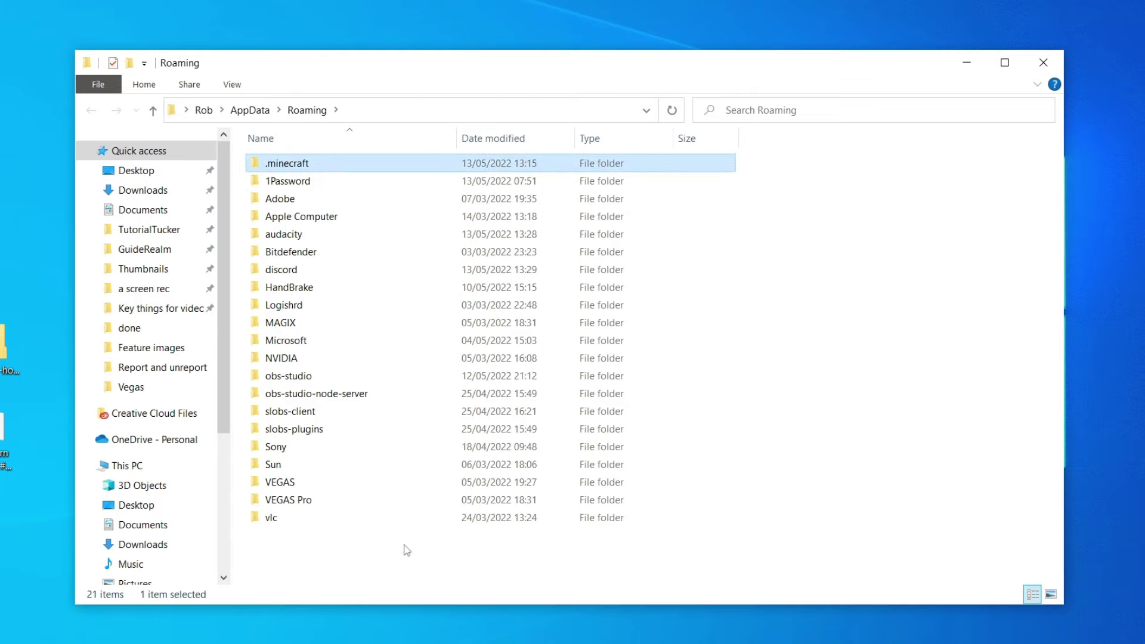
pyautogui.doubleClick(325, 167)
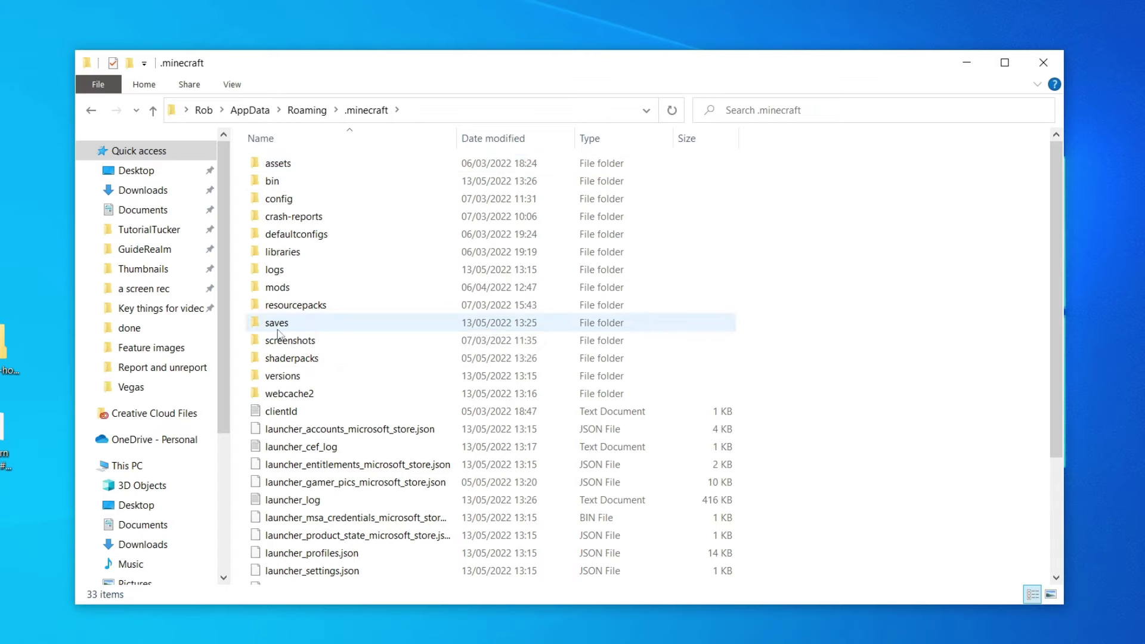
pyautogui.doubleClick(298, 325)
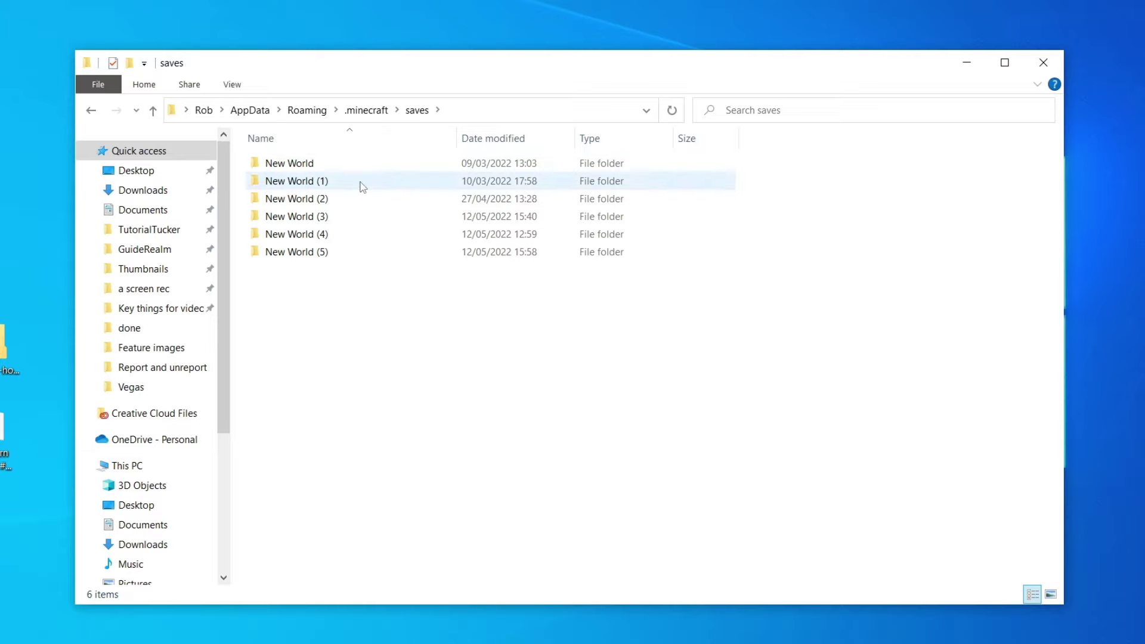
# Step: Move the modern house #15(Java) folder from the desktop into saves and close the window
pyautogui.click(3, 457)
pyautogui.moveTo(6, 453); pyautogui.dragTo(388, 365)
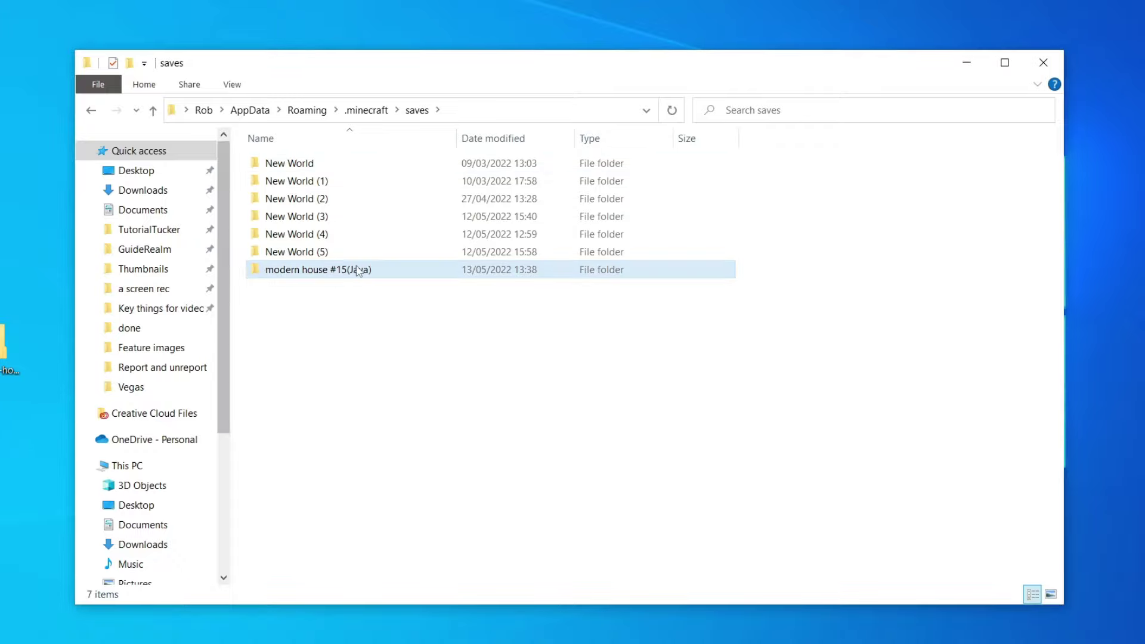
pyautogui.click(342, 355)
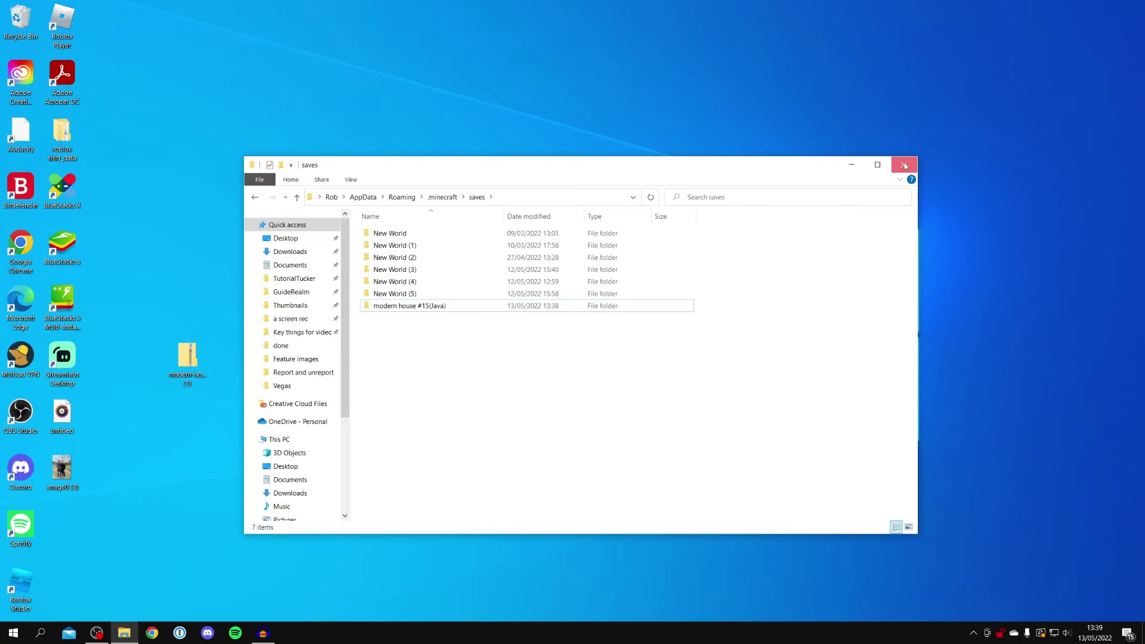
pyautogui.click(1043, 62)
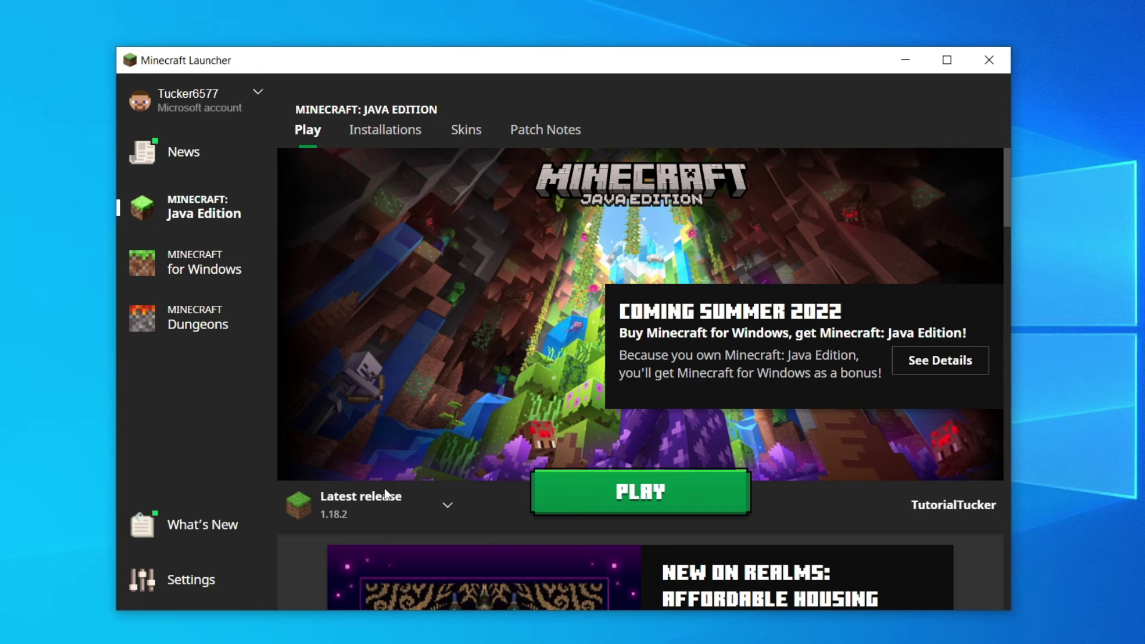
# Step: Select the OptiFine 1.18.2 installation in the launcher and start the game
pyautogui.click(380, 507)
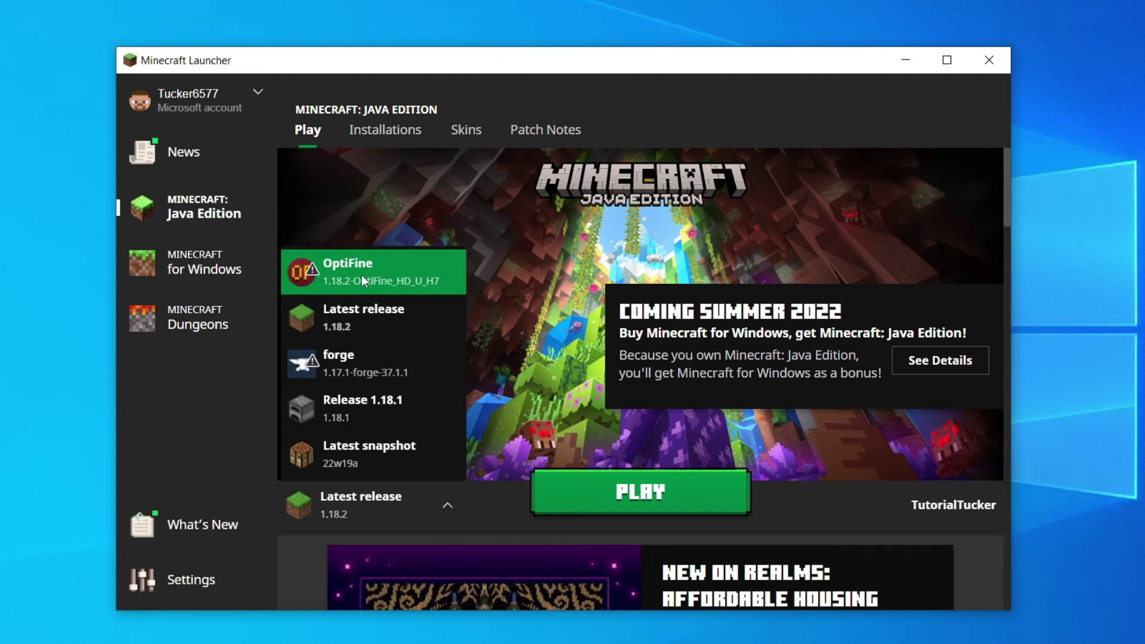
pyautogui.click(361, 274)
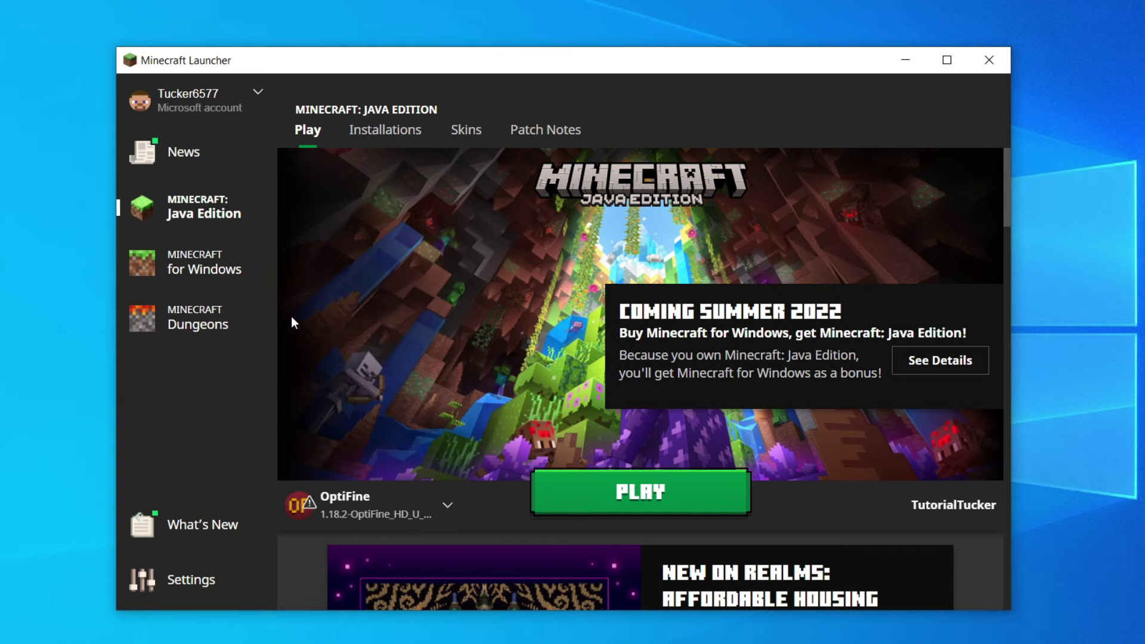
pyautogui.click(637, 492)
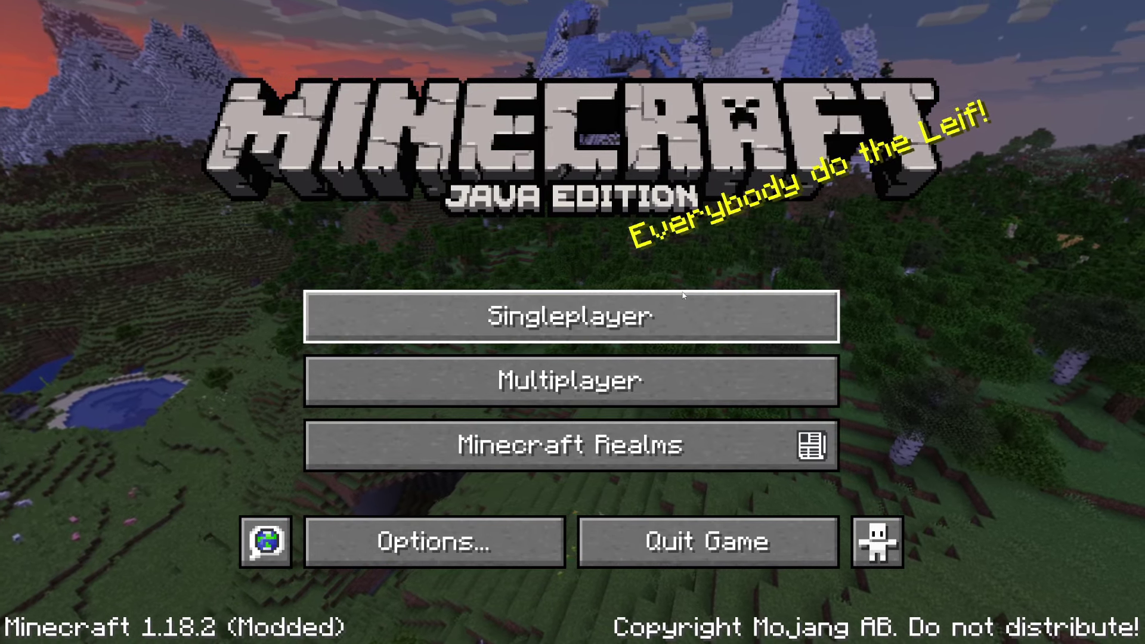
# Step: Choose the Modern house #15 world from the Singleplayer list and load it
pyautogui.click(685, 294)
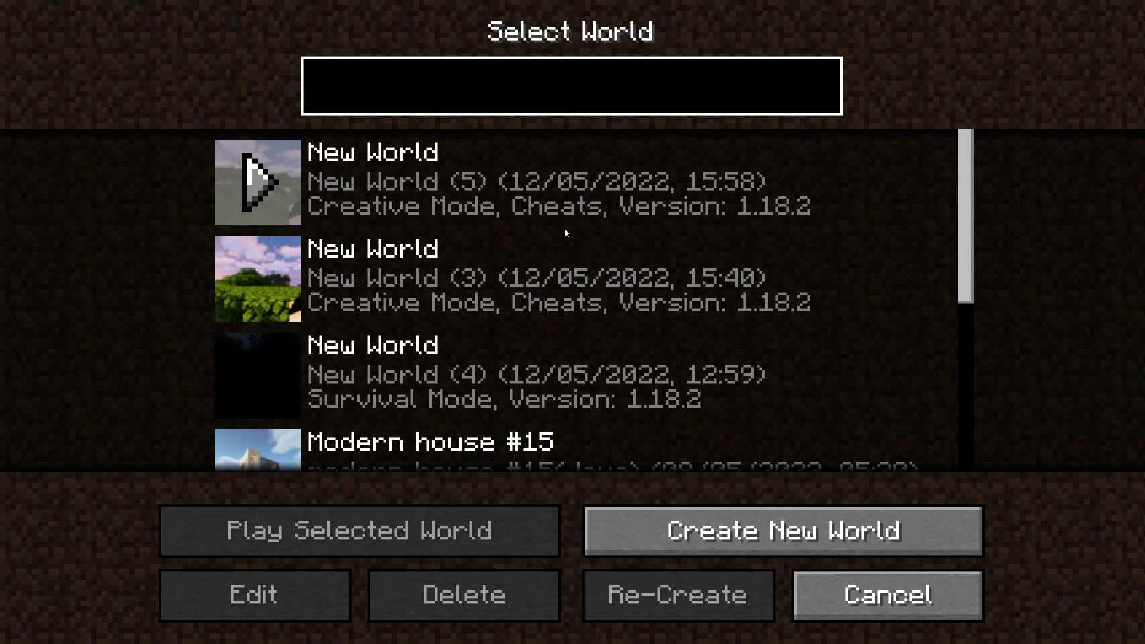
pyautogui.moveTo(964, 176); pyautogui.dragTo(960, 302)
pyautogui.click(279, 222)
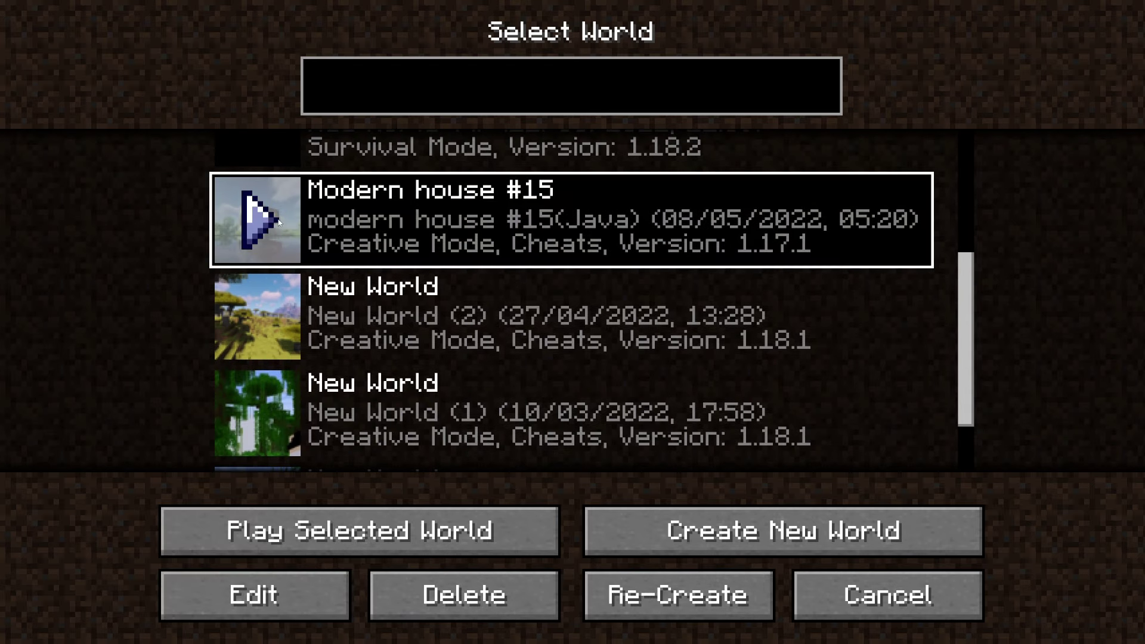
pyautogui.scroll(-2, 748, 229)
pyautogui.scroll(3, 746, 237)
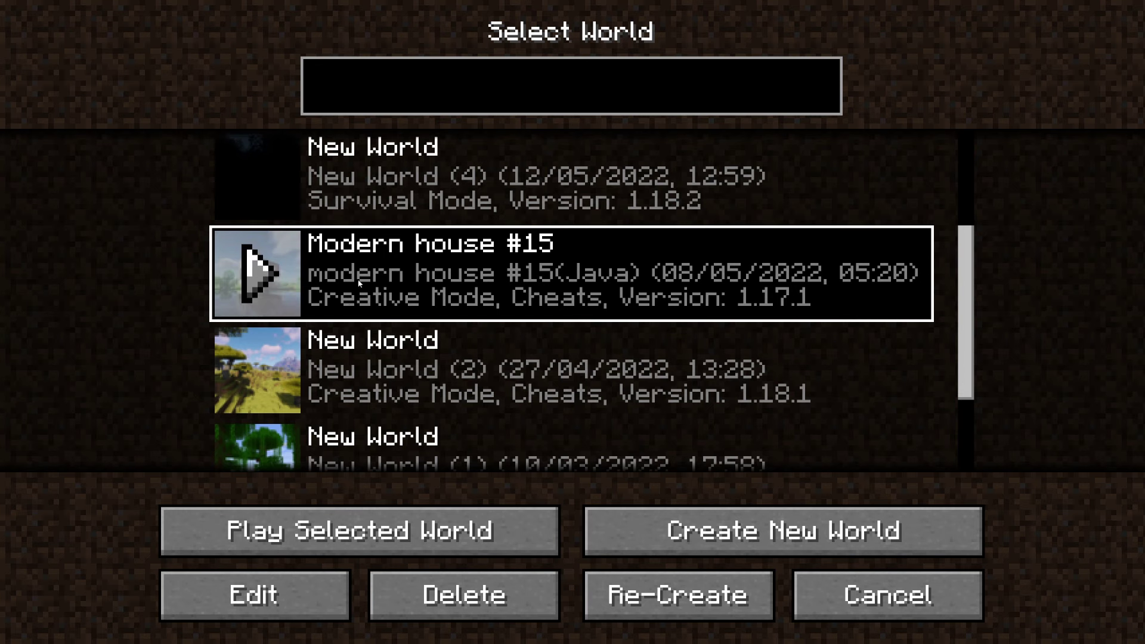
pyautogui.click(345, 528)
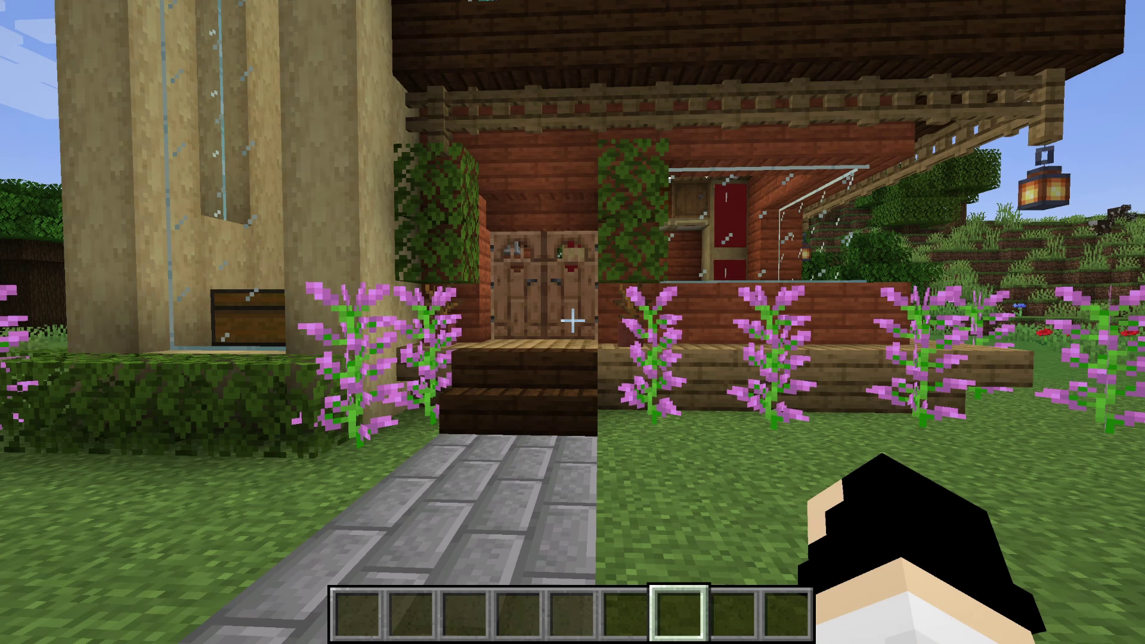
# Step: Walk around the sandstone tower to the house corner beside the flowers
pyautogui.press('s')
pyautogui.press('a')
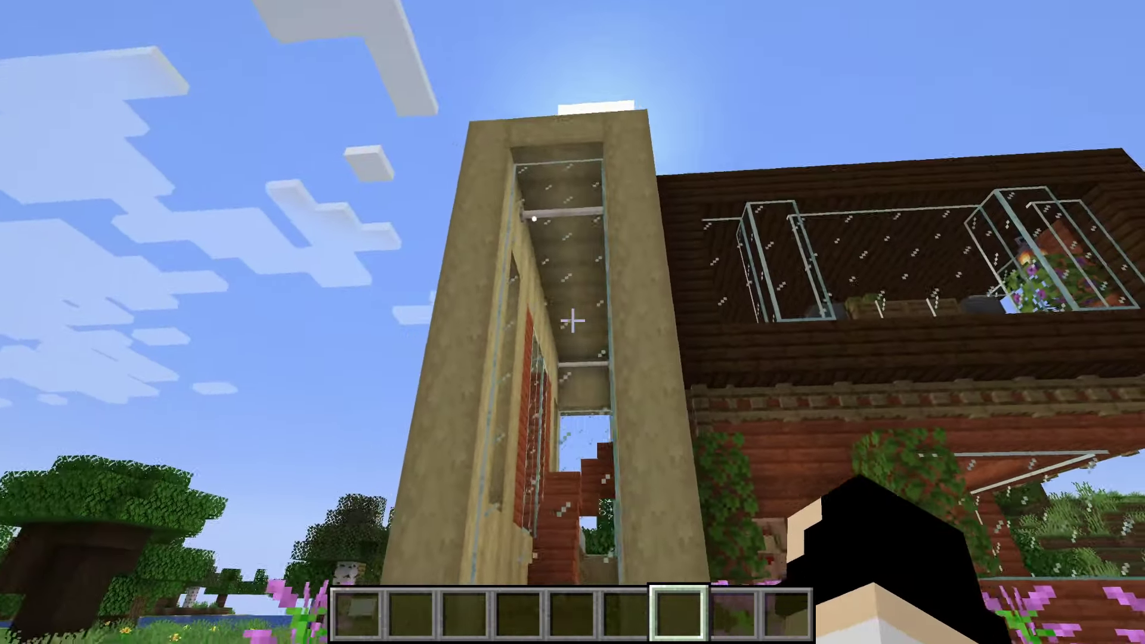
pyautogui.press('s')
pyautogui.press('a')
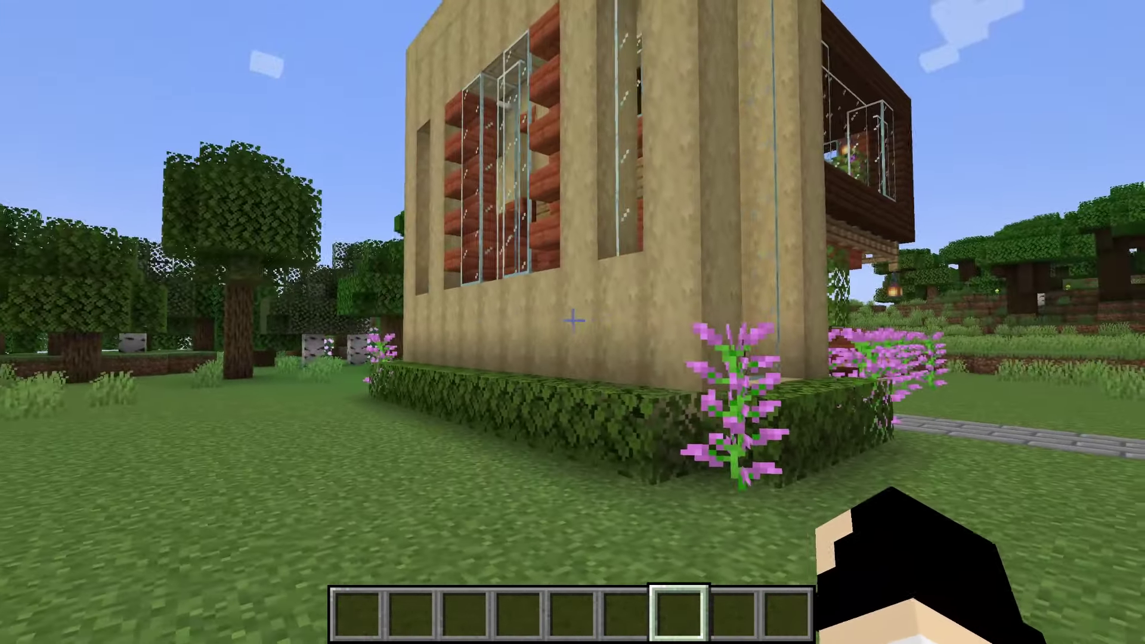
pyautogui.press('a')
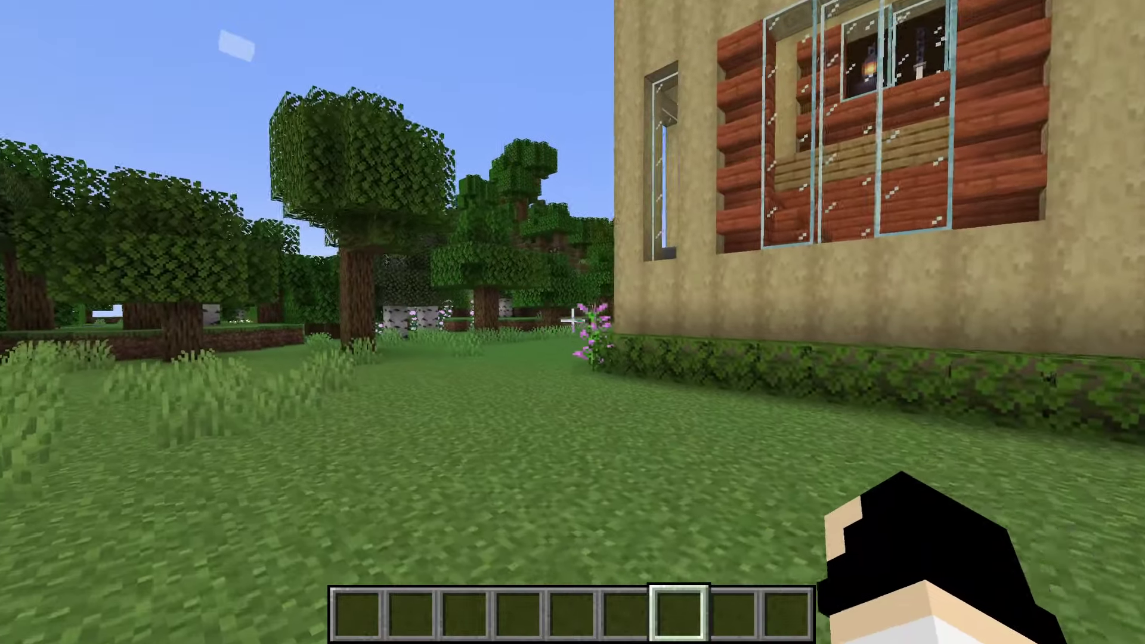
pyautogui.press('a')
pyautogui.press('w')
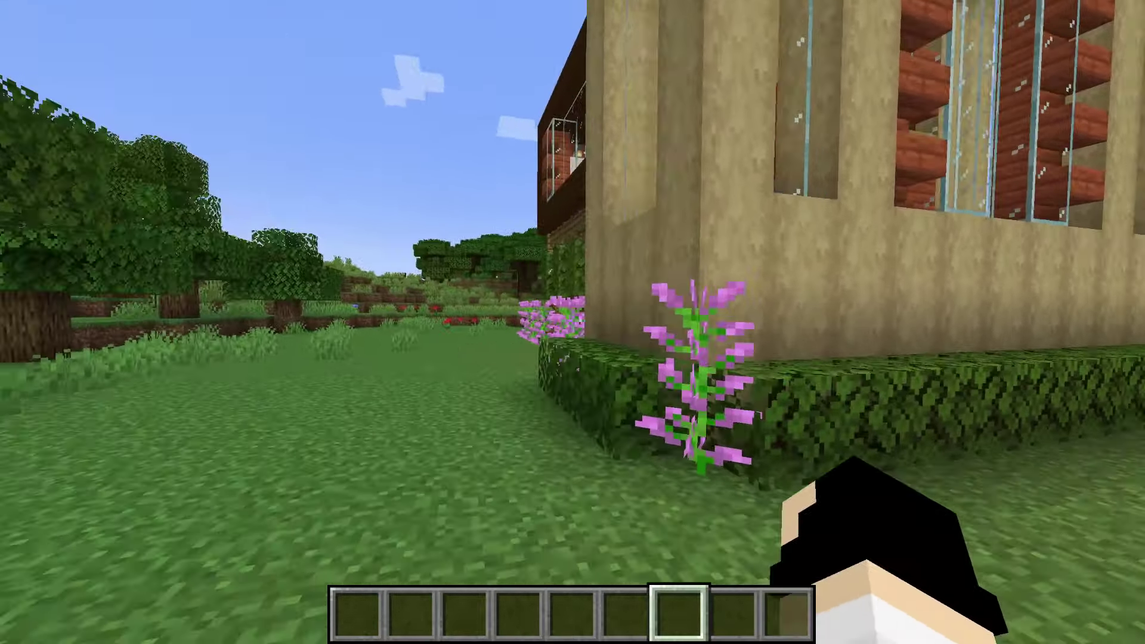